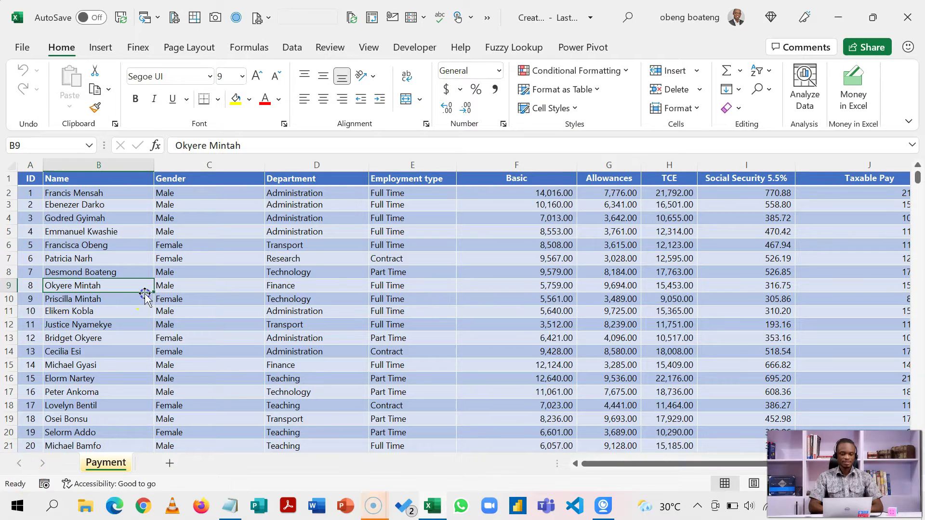
Review the row 9 employee record, from Gender across to the Bank value
{"action": "left_click", "coordinate": [212, 287]}
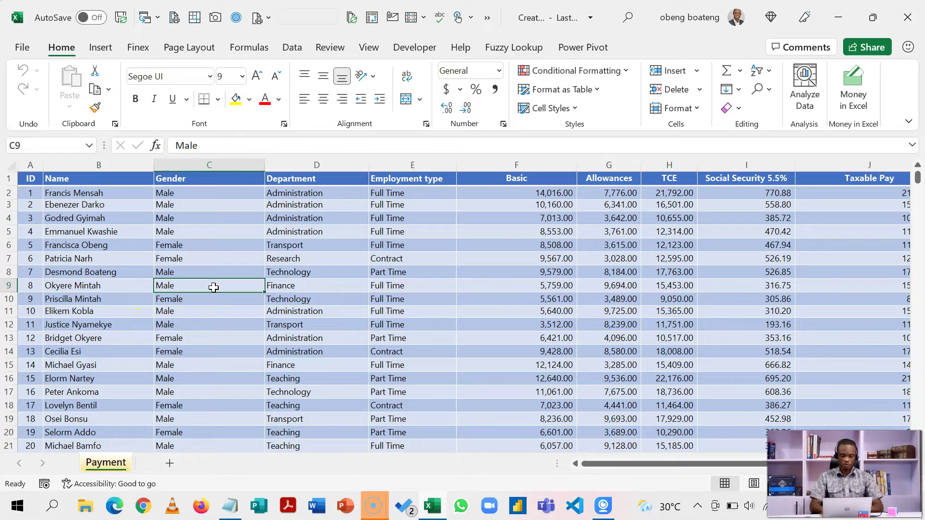
{"action": "key", "text": "Right"}
{"action": "key", "text": "Right"}
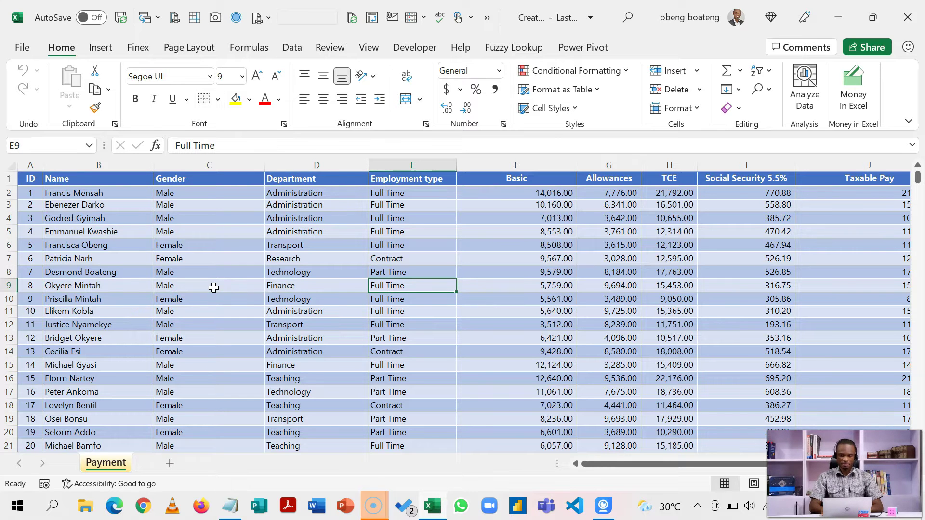
{"action": "key", "text": "Right"}
{"action": "key", "text": "Right"}
{"action": "key", "text": "Right"}
{"action": "key", "text": "Right"}
{"action": "key", "text": "Right"}
{"action": "key", "text": "Right"}
{"action": "key", "text": "Right"}
{"action": "key", "text": "Right"}
{"action": "key", "text": "Right"}
{"action": "key", "text": "Right"}
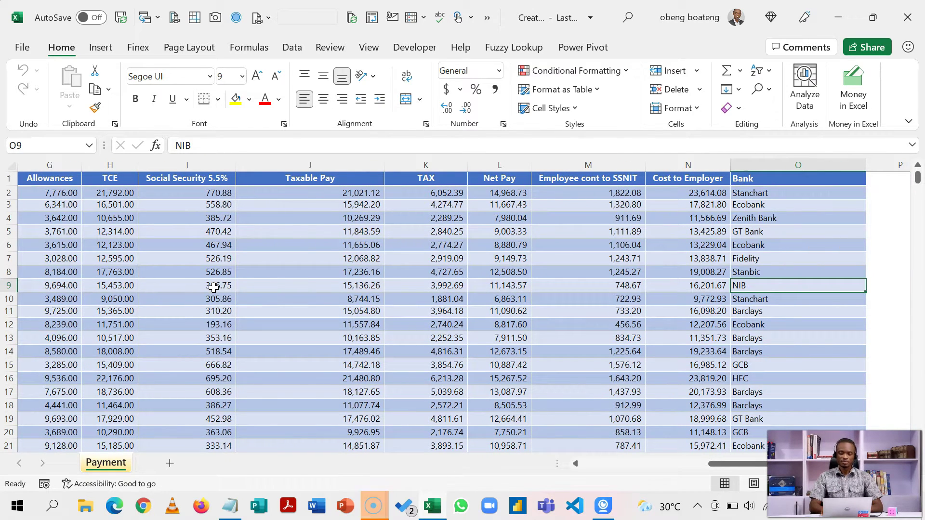
{"action": "key", "text": "Left"}
{"action": "key", "text": "Left"}
{"action": "key", "text": "Left"}
{"action": "key", "text": "Left"}
{"action": "key", "text": "Left"}
{"action": "key", "text": "Left"}
{"action": "key", "text": "Left"}
{"action": "key", "text": "Left"}
{"action": "key", "text": "Left"}
{"action": "key", "text": "Left"}
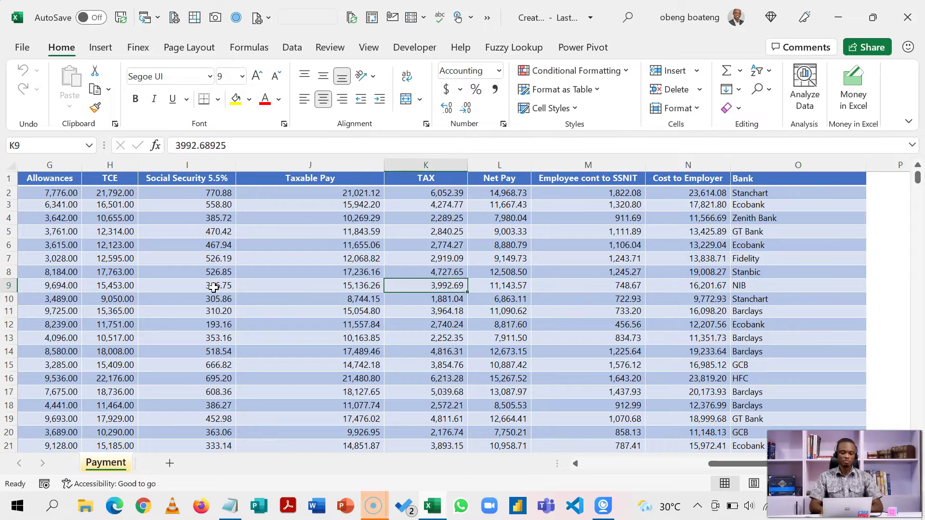
{"action": "key", "text": "Right"}
{"action": "key", "text": "Right"}
{"action": "key", "text": "Right"}
{"action": "key", "text": "Right"}
{"action": "key", "text": "Right"}
{"action": "key", "text": "Right"}
{"action": "key", "text": "Right"}
{"action": "key", "text": "Right"}
{"action": "key", "text": "Right"}
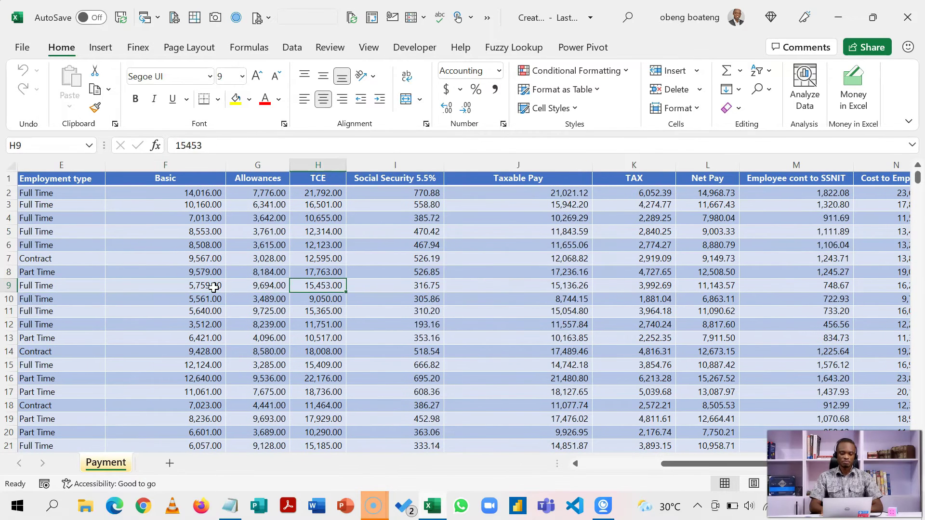
{"action": "key", "text": "Right"}
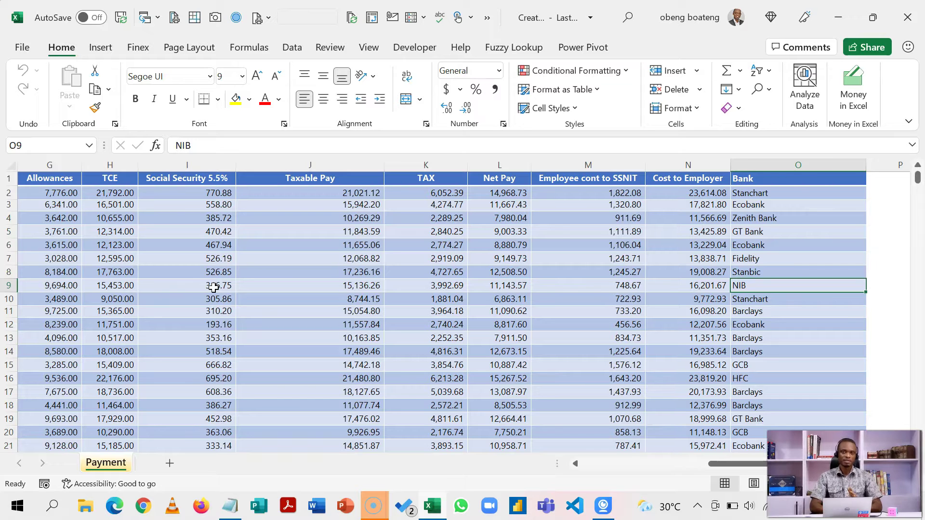
{"action": "left_click", "coordinate": [206, 288]}
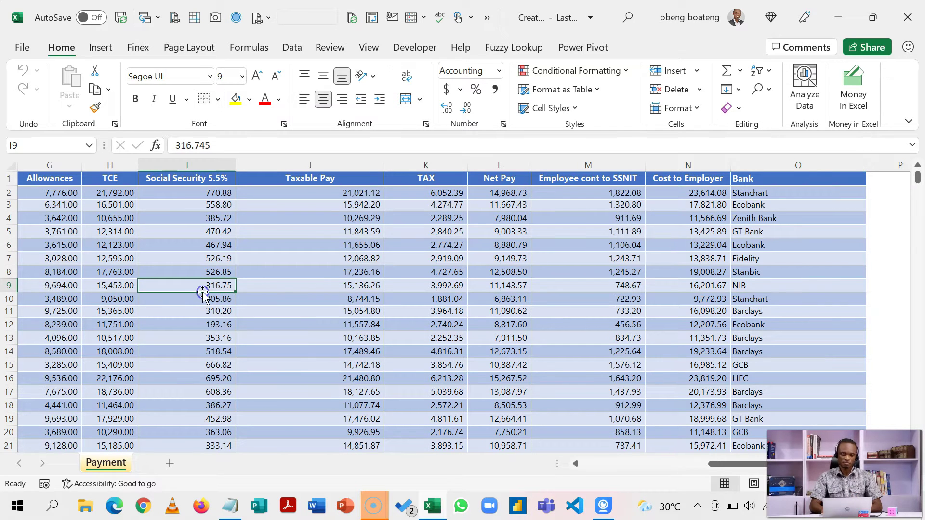
{"action": "key", "text": "Left"}
{"action": "key", "text": "Left"}
{"action": "key", "text": "Left"}
{"action": "key", "text": "Left"}
{"action": "key", "text": "Left"}
{"action": "key", "text": "Left"}
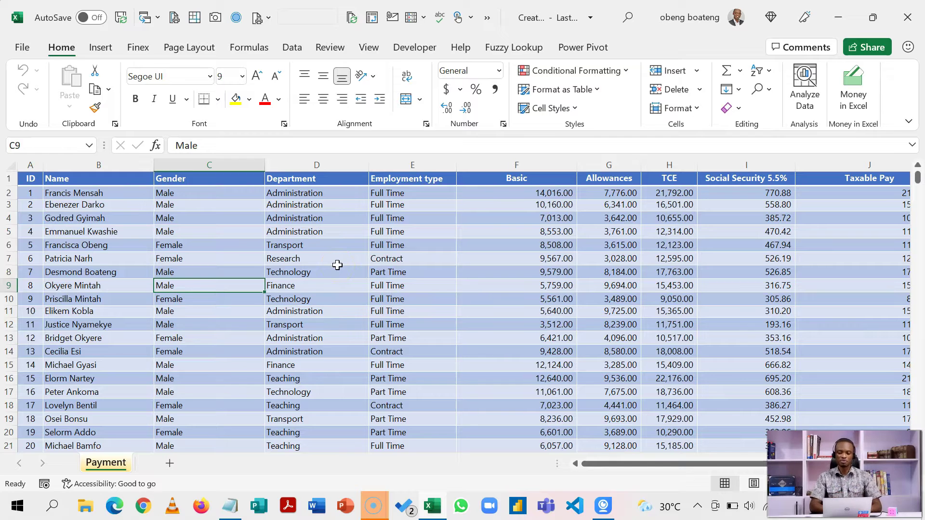
Convert A1:O31 into a table with headers and rename it from Table1 to Payment
{"action": "left_click", "coordinate": [432, 284]}
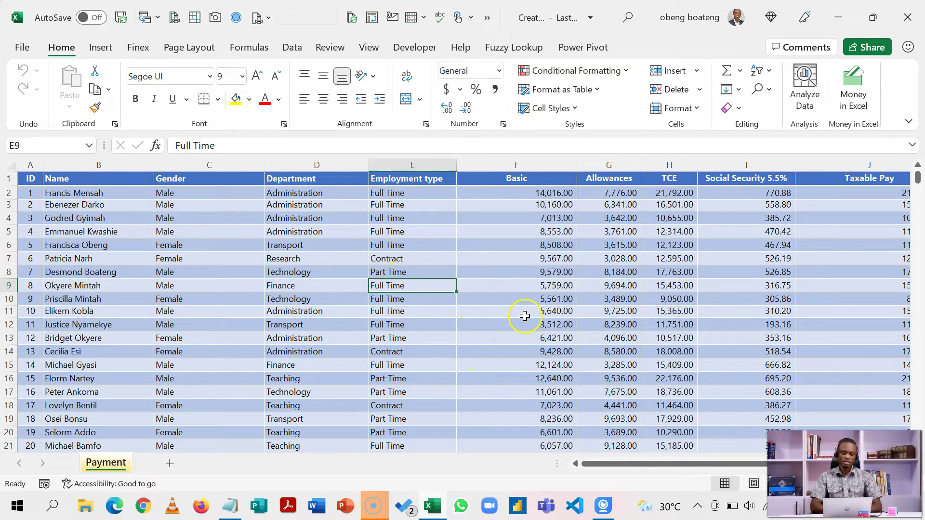
{"action": "key", "text": "ctrl+t"}
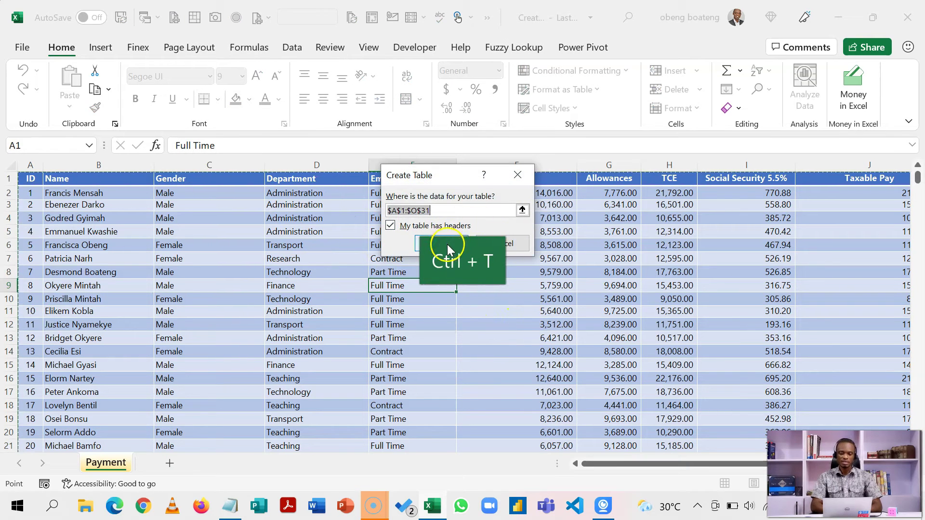
{"action": "left_click", "coordinate": [447, 244]}
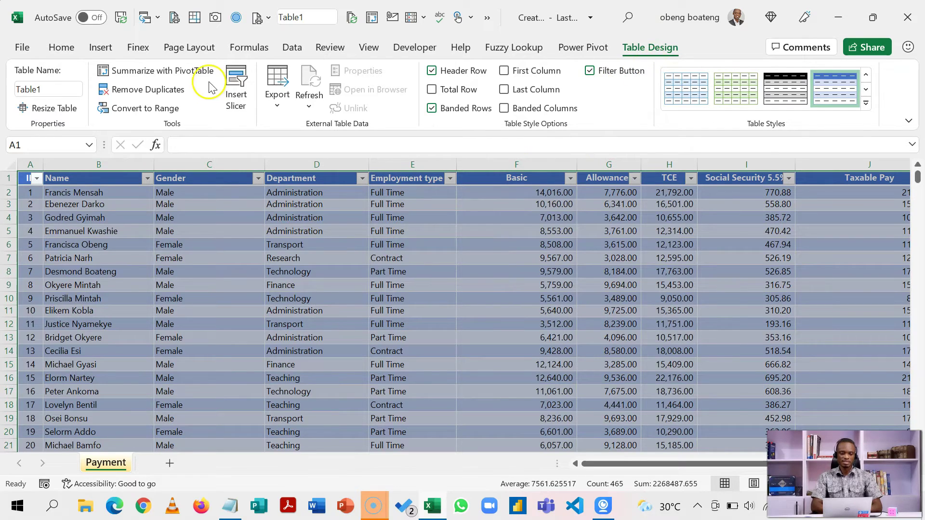
{"action": "double_click", "coordinate": [57, 89]}
{"action": "type", "text": "Payment"}
{"action": "key", "text": "Return"}
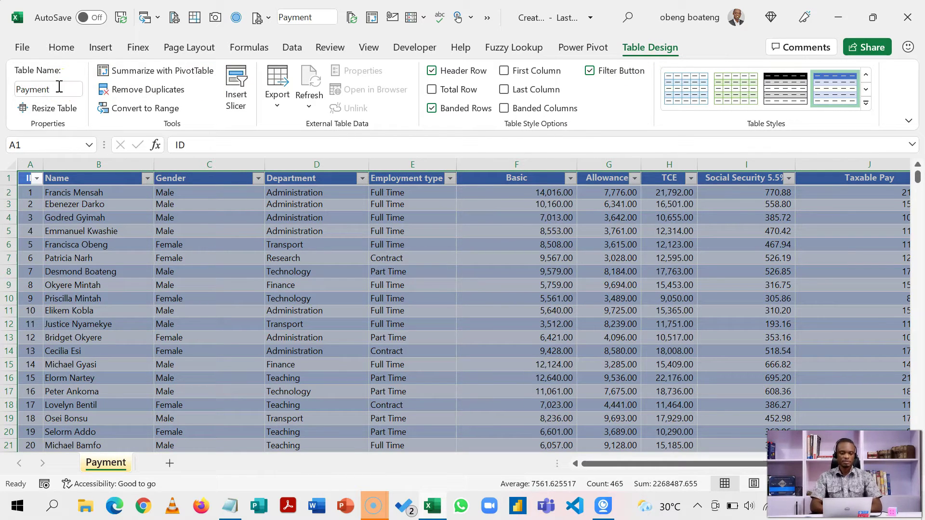
{"action": "left_click", "coordinate": [63, 219]}
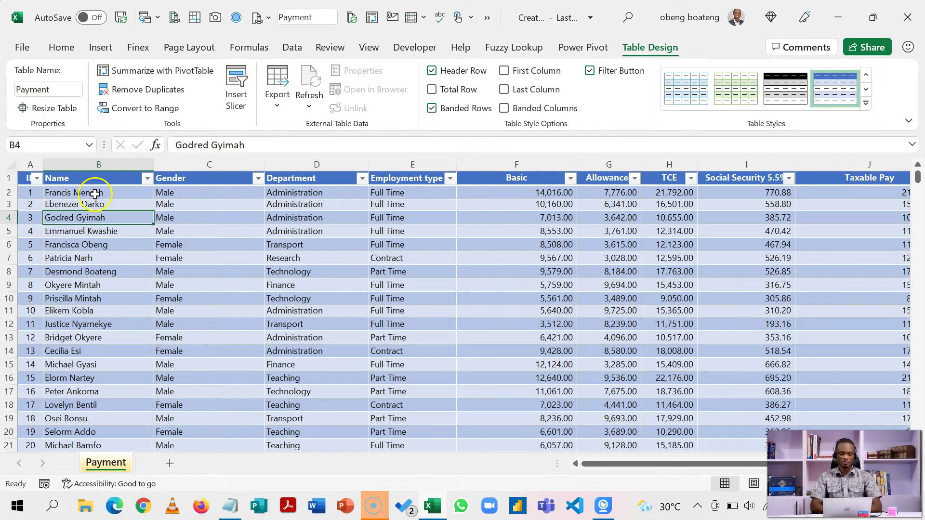
{"action": "left_click", "coordinate": [145, 311]}
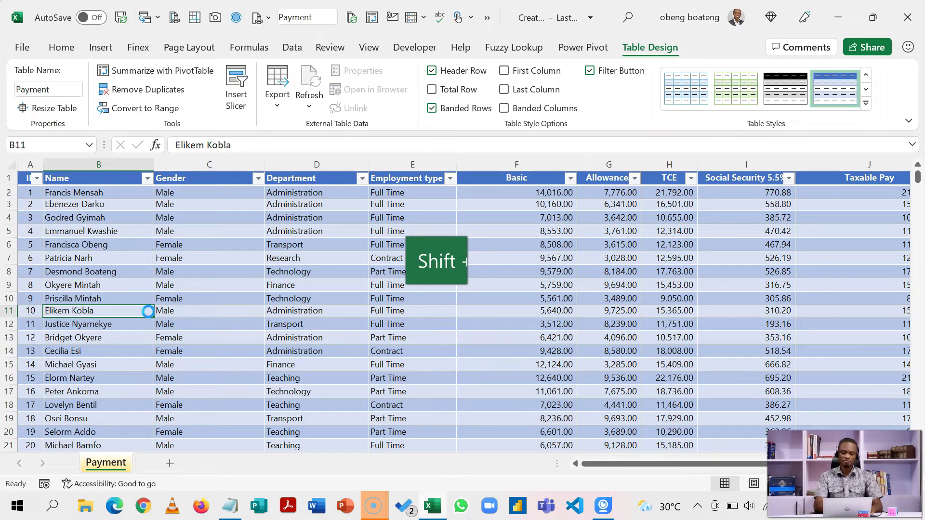
Insert a new blank worksheet and rename it Bank Advice
{"action": "key", "text": "shift+F11"}
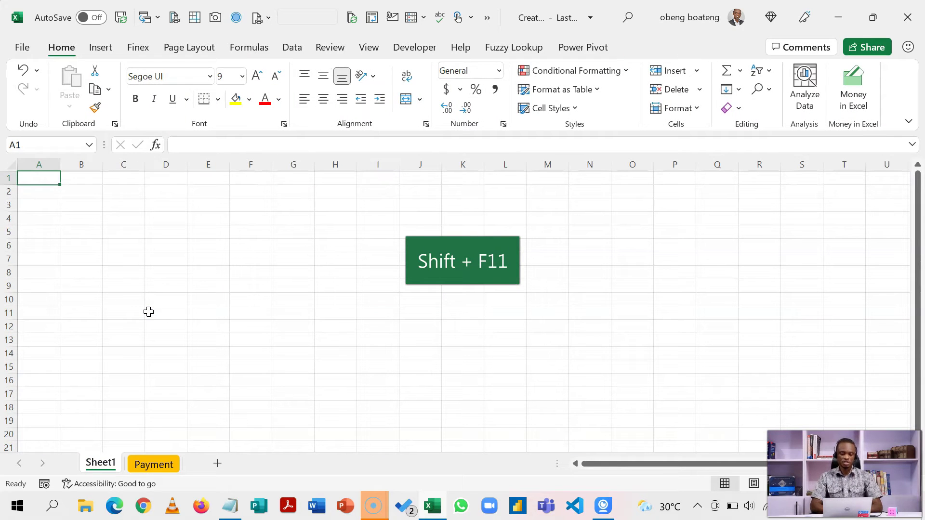
{"action": "left_click", "coordinate": [149, 312]}
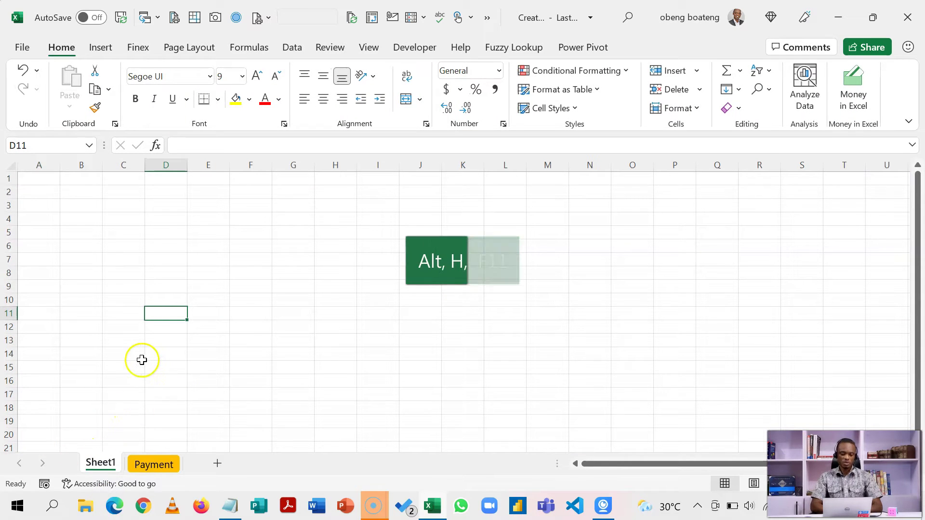
{"action": "key", "text": "alt"}
{"action": "key", "text": "h"}
{"action": "key", "text": "o"}
{"action": "key", "text": "r"}
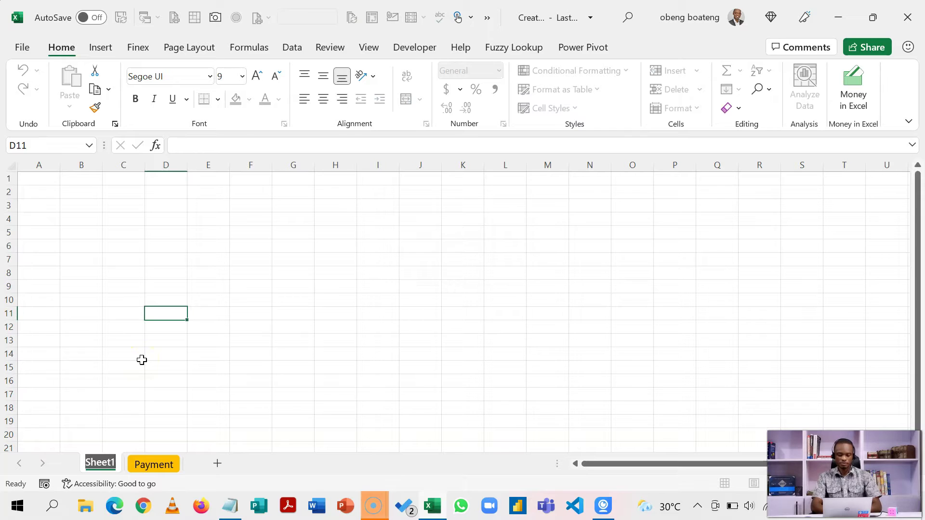
{"action": "type", "text": "Bank"}
{"action": "key", "text": "Return"}
{"action": "type", "text": "Advice"}
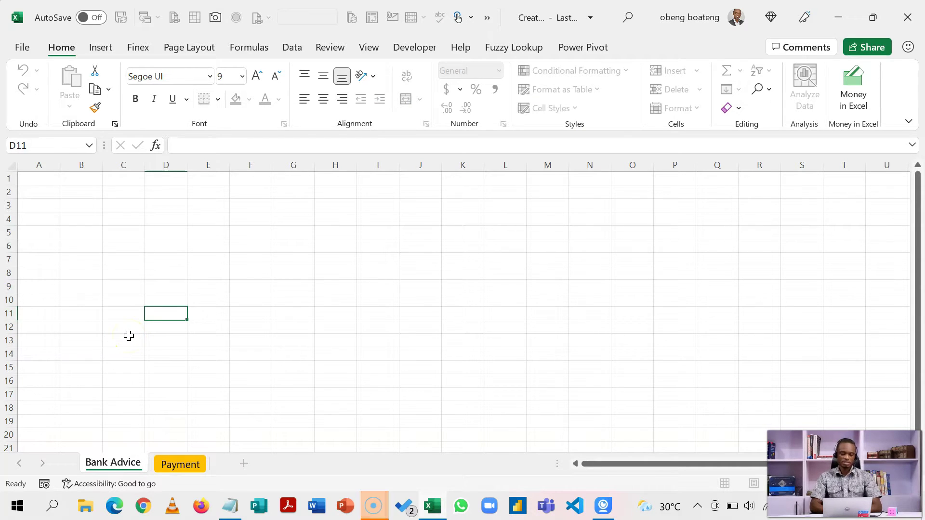
Select cell B5 in column B to start the bank list
{"action": "left_click", "coordinate": [87, 258]}
{"action": "left_click", "coordinate": [104, 236]}
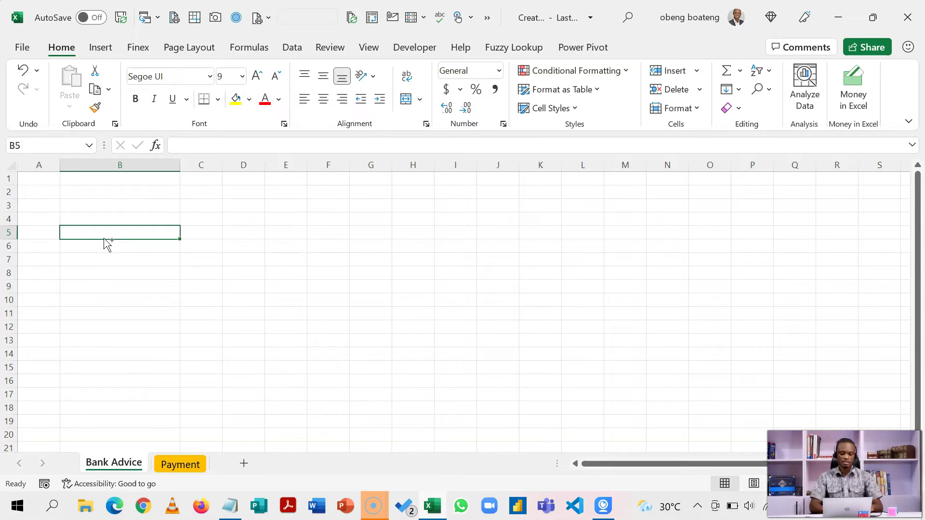
{"action": "scroll", "coordinate": [104, 238], "scroll_direction": "up", "scroll_amount": 2}
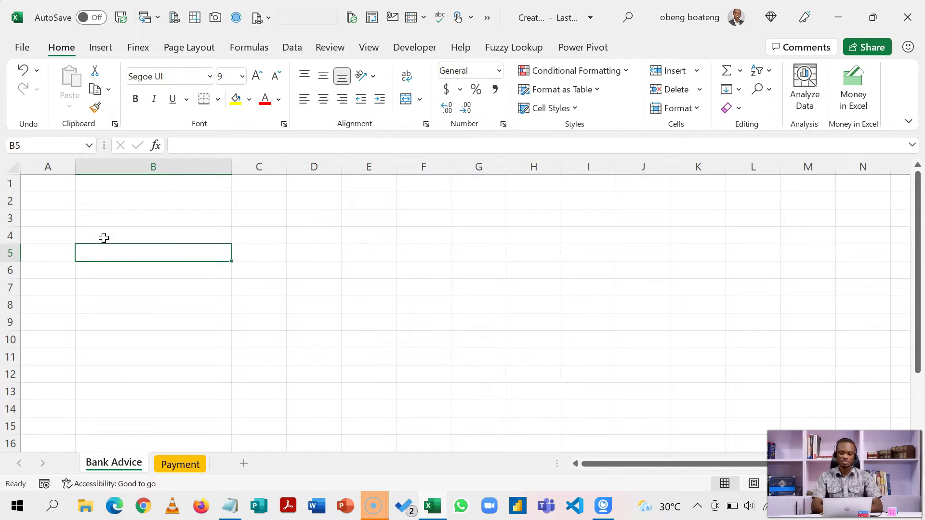
Enter =UNIQUE(Payment[Bank]) in B5 so the ten distinct banks spill down to B14
{"action": "type", "text": "=uni"}
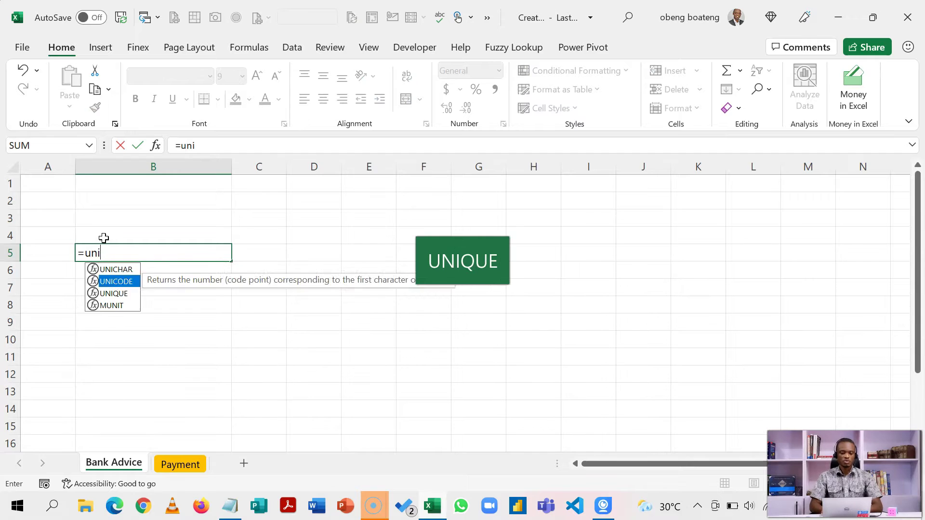
{"action": "key", "text": "Tab"}
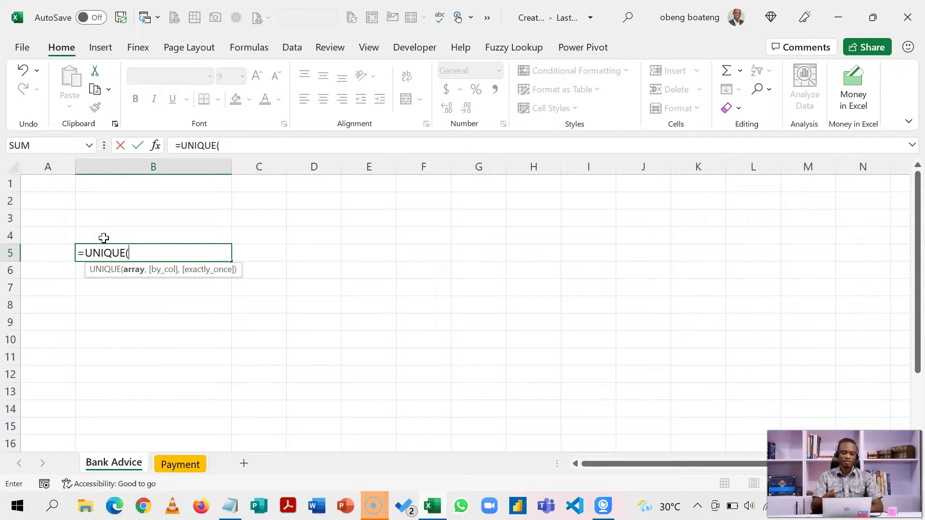
{"action": "type", "text": "Payment"}
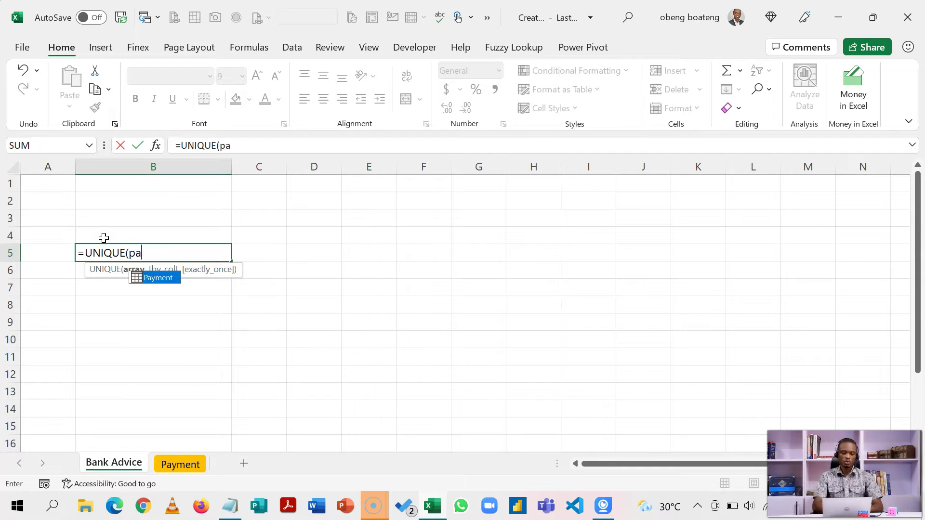
{"action": "type", "text": "["}
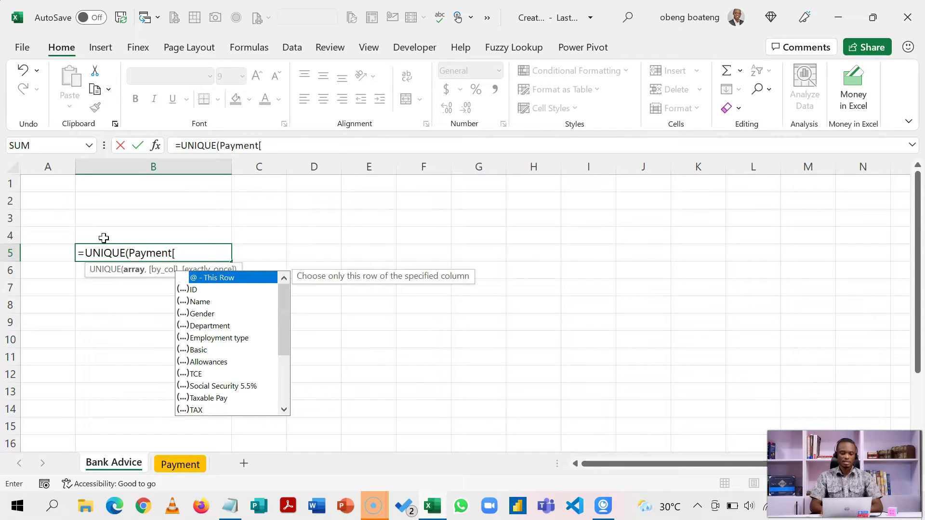
{"action": "type", "text": "ban"}
{"action": "key", "text": "Tab"}
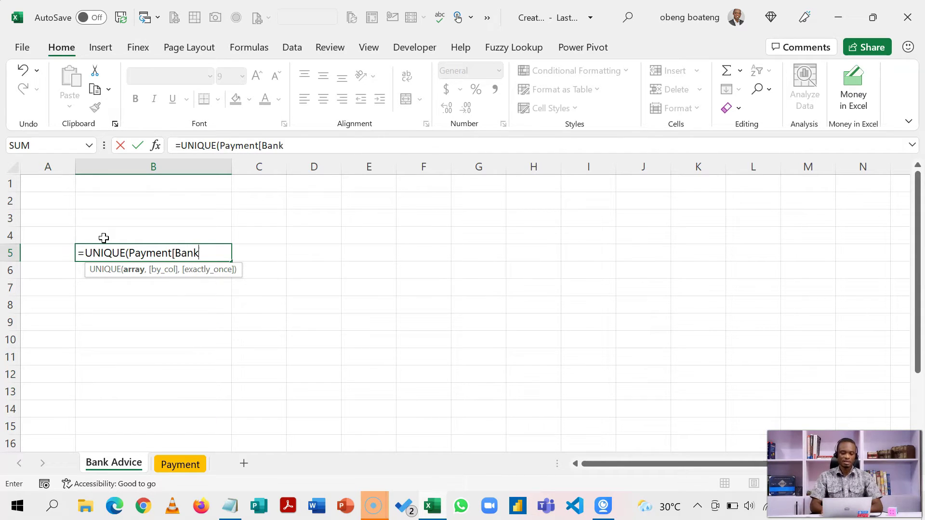
{"action": "type", "text": ")"}
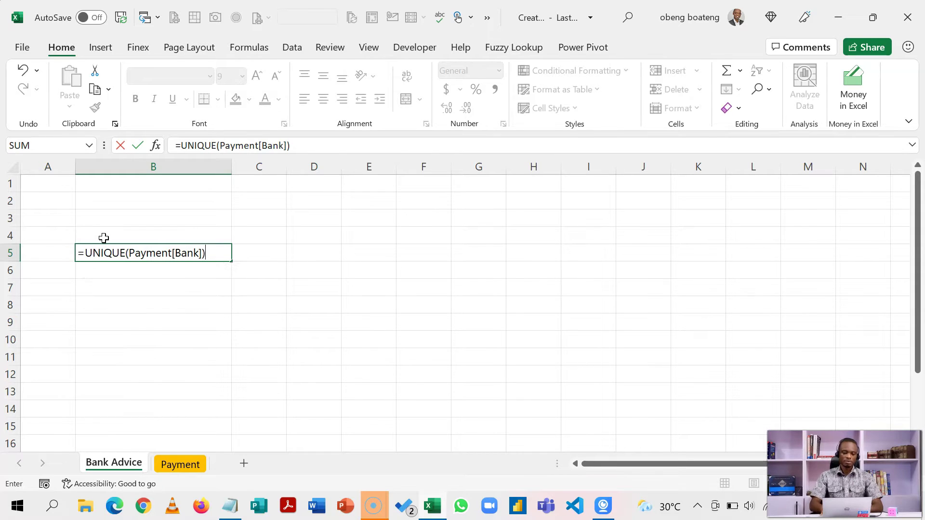
{"action": "key", "text": "Return"}
{"action": "key", "text": "Up"}
{"action": "key", "text": "Down"}
{"action": "key", "text": "Down"}
Add a bold Banks heading in B4 above the list
{"action": "left_click", "coordinate": [104, 238]}
{"action": "type", "text": "Bank"}
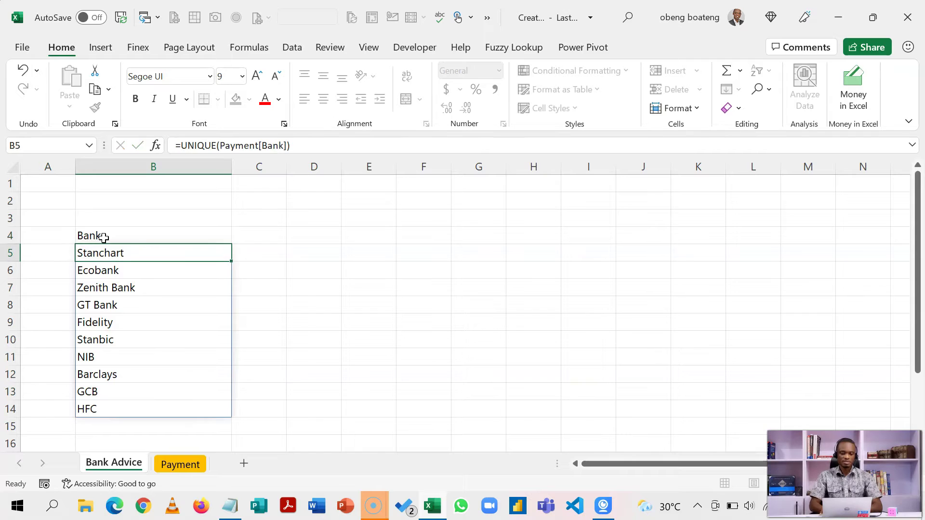
{"action": "key", "text": "Return"}
{"action": "key", "text": "Up"}
{"action": "key", "text": "ctrl+b"}
{"action": "key", "text": "Right"}
{"action": "key", "text": "Right"}
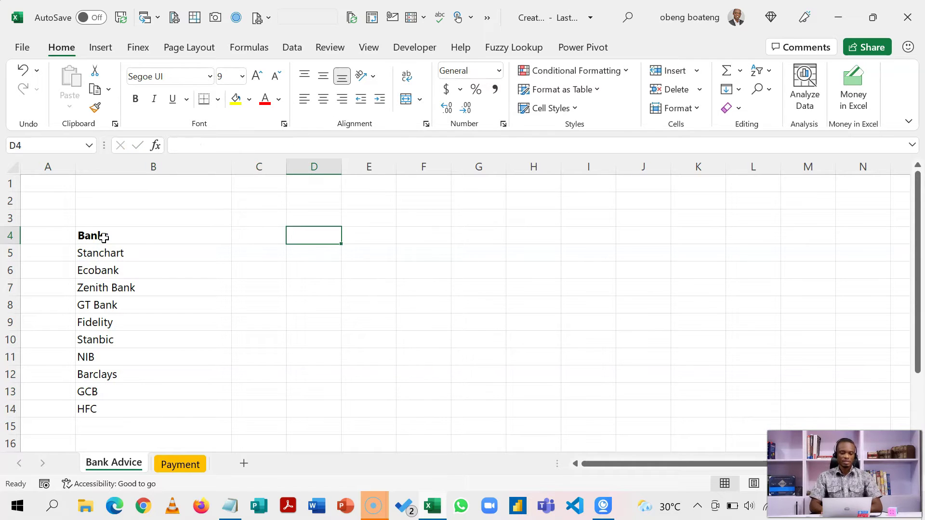
Widen column C to about 103 pixels and label C4 Headers
{"action": "left_click_drag", "start_coordinate": [288, 168], "coordinate": [342, 177]}
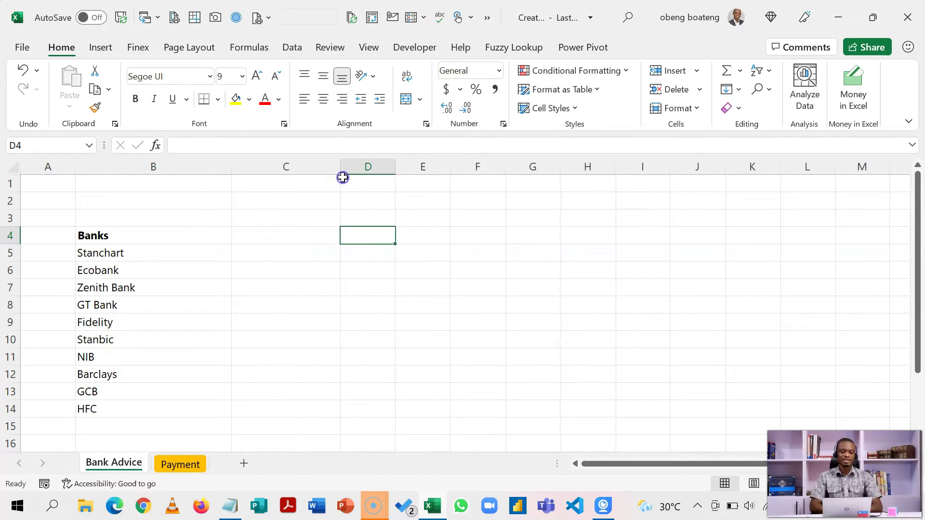
{"action": "left_click", "coordinate": [285, 237]}
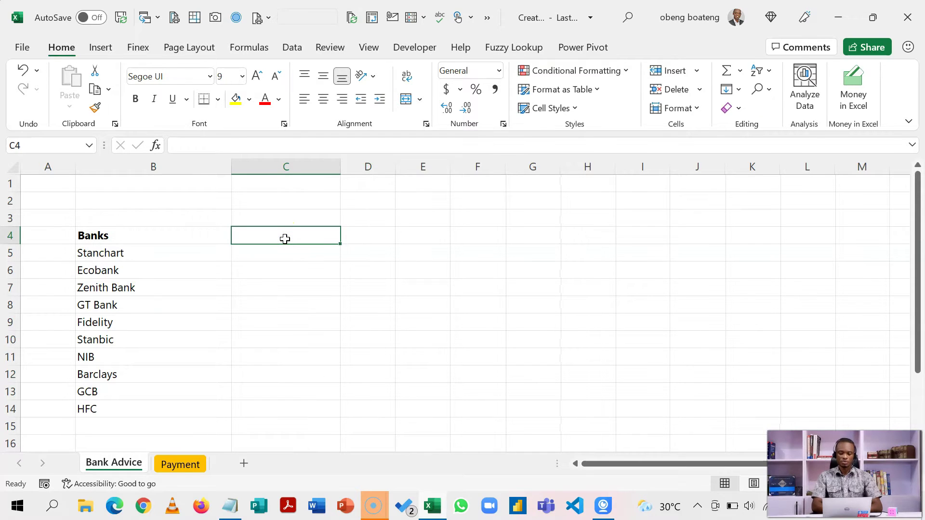
{"action": "type", "text": "Headers"}
{"action": "key", "text": "Return"}
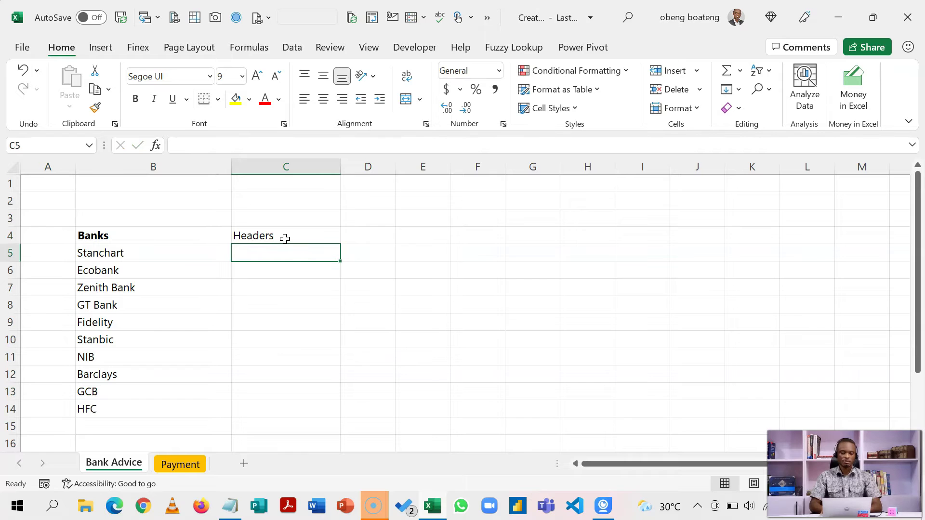
Enter =UNIQUE(Payment[#Headers]) in C5 to list the table's column headers
{"action": "type", "text": "=uni"}
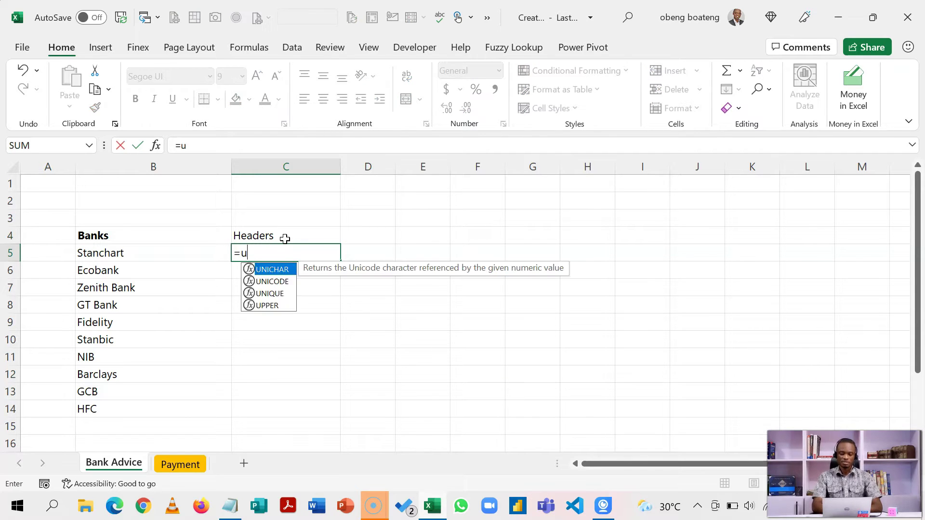
{"action": "key", "text": "Down"}
{"action": "key", "text": "Down"}
{"action": "key", "text": "Tab"}
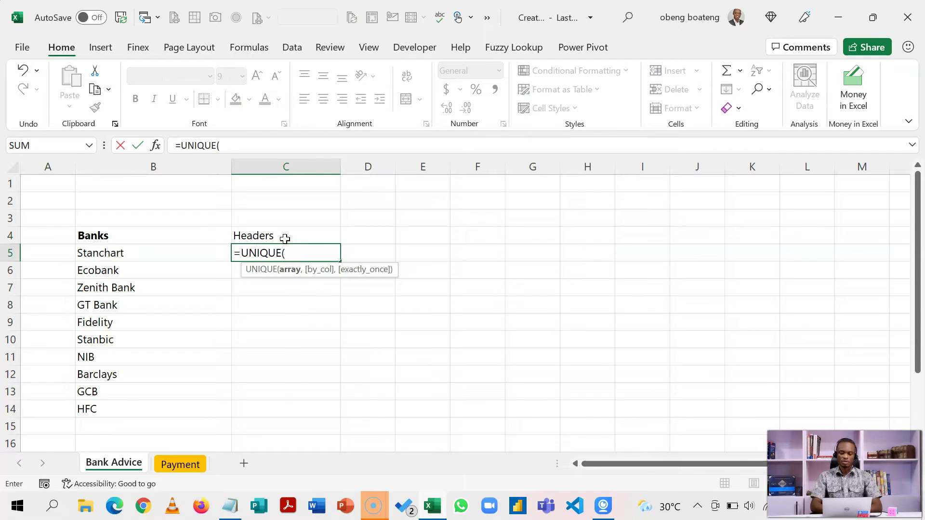
{"action": "type", "text": "Payment"}
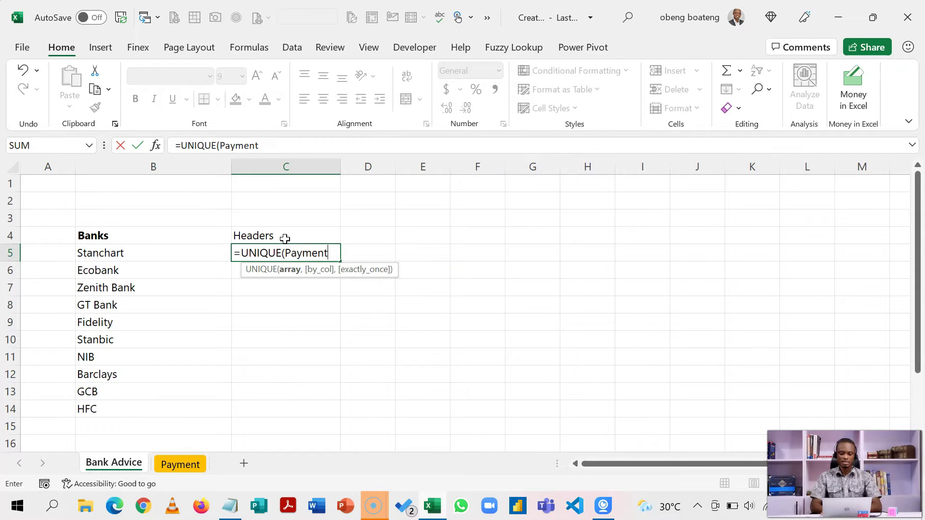
{"action": "type", "text": "#"}
{"action": "key", "text": "BackSpace"}
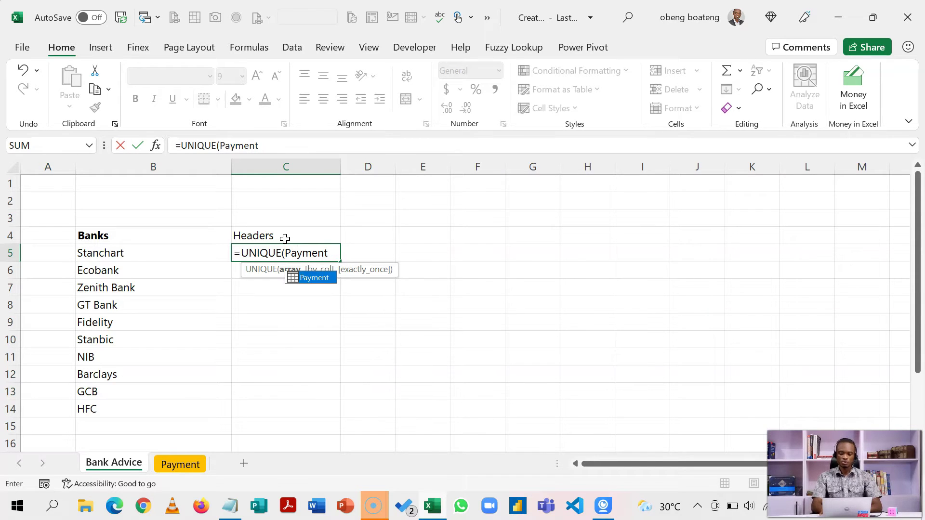
{"action": "type", "text": "[#"}
{"action": "key", "text": "Down"}
{"action": "key", "text": "Down"}
{"action": "key", "text": "Tab"}
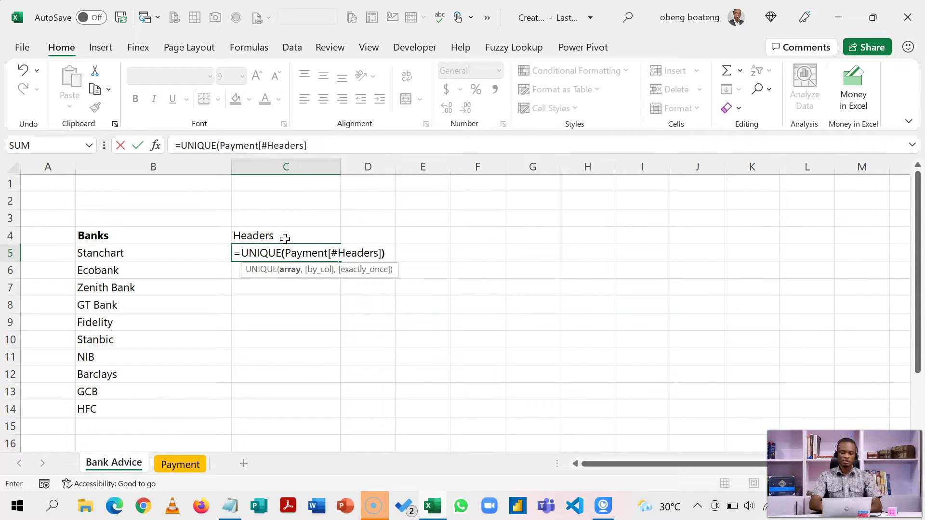
{"action": "type", "text": "])"}
{"action": "key", "text": "Return"}
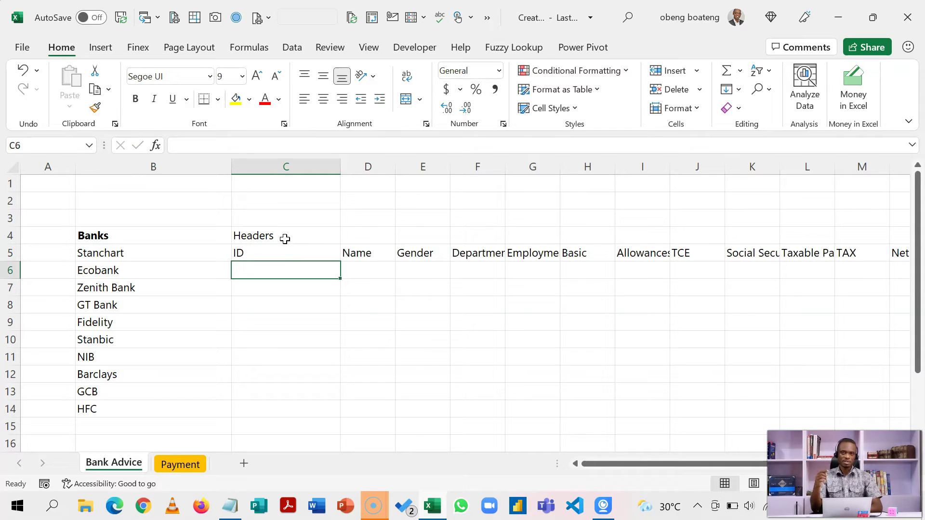
Wrap the C5 formula in TRANSPOSE so the headers spill down column C
{"action": "left_click", "coordinate": [260, 250]}
{"action": "double_click", "coordinate": [252, 251]}
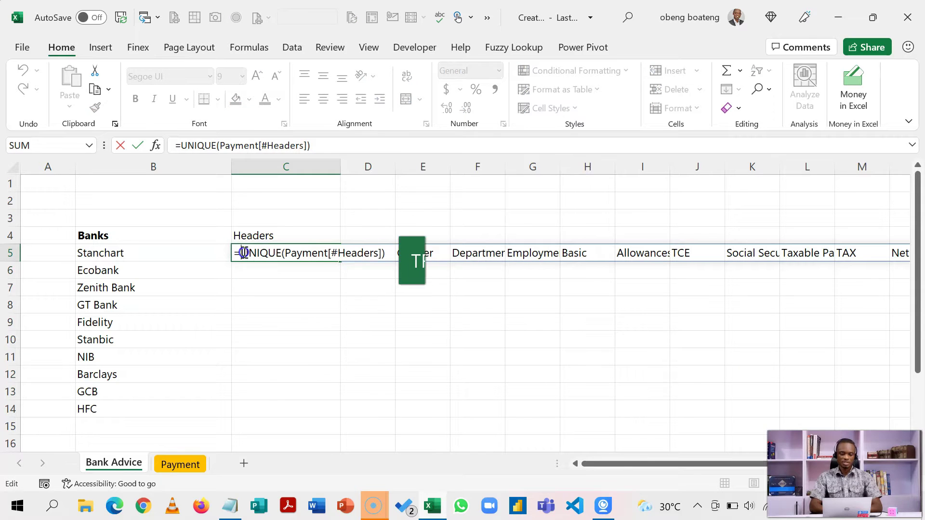
{"action": "type", "text": "tra"}
{"action": "key", "text": "Tab"}
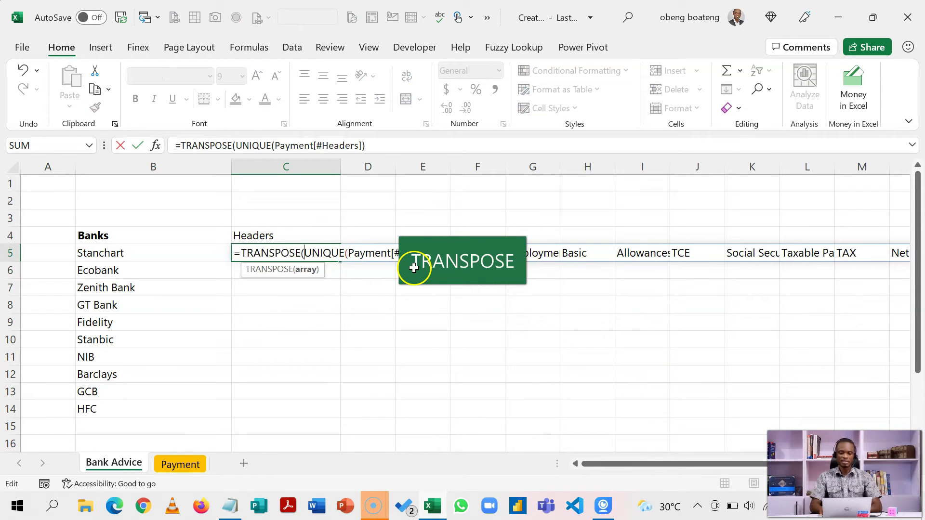
{"action": "left_click", "coordinate": [417, 144]}
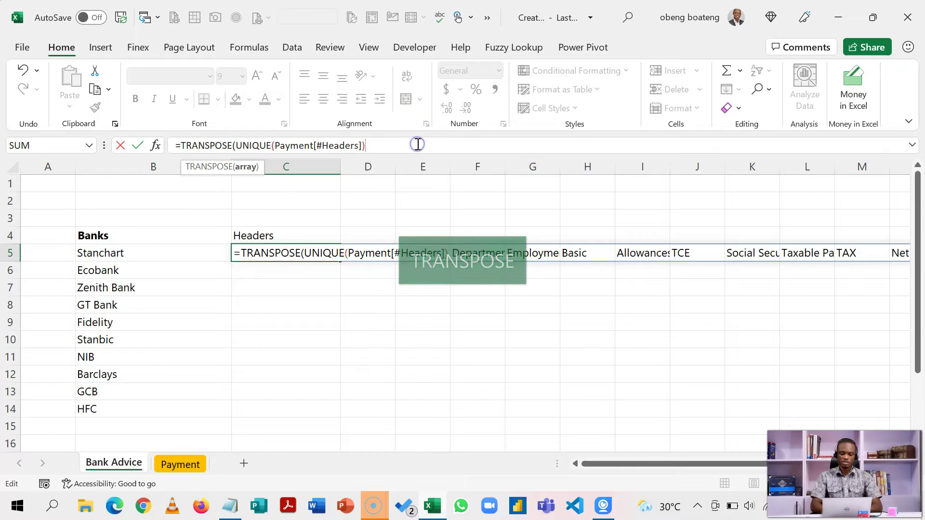
{"action": "type", "text": ")"}
{"action": "key", "text": "Return"}
{"action": "key", "text": "Up"}
{"action": "key", "text": "Up"}
{"action": "key", "text": "Down"}
{"action": "key", "text": "Down"}
{"action": "key", "text": "Down"}
{"action": "key", "text": "Down"}
{"action": "key", "text": "Down"}
{"action": "key", "text": "Down"}
{"action": "key", "text": "Down"}
{"action": "key", "text": "Down"}
{"action": "key", "text": "Down"}
{"action": "key", "text": "Down"}
{"action": "key", "text": "Down"}
{"action": "key", "text": "Up"}
{"action": "key", "text": "Up"}
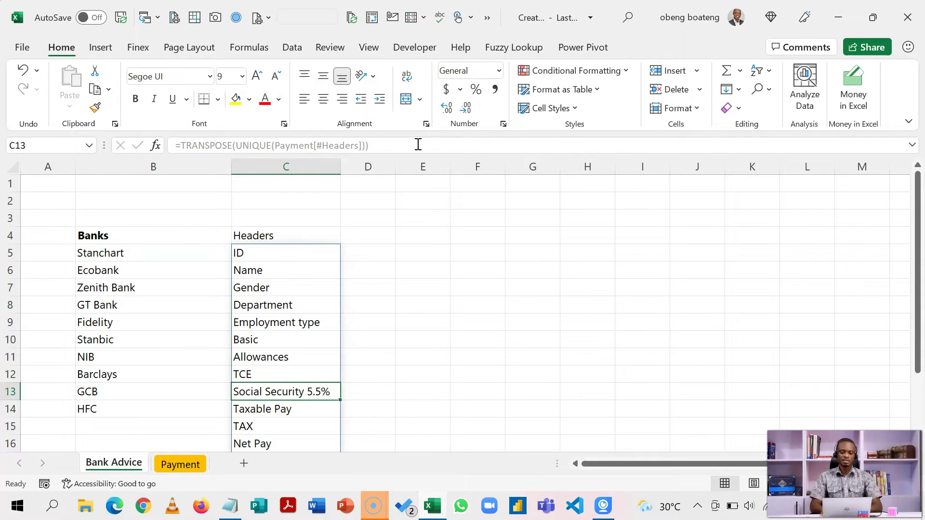
{"action": "key", "text": "Up"}
{"action": "key", "text": "Up"}
{"action": "key", "text": "Up"}
{"action": "key", "text": "Up"}
{"action": "key", "text": "Up"}
{"action": "key", "text": "Up"}
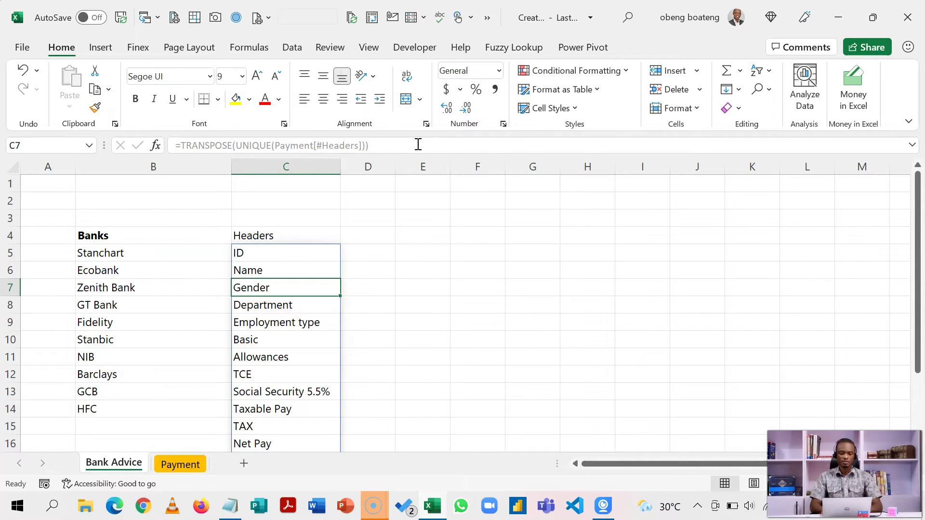
Make the Headers label in C4 bold
{"action": "key", "text": "Up"}
{"action": "key", "text": "Up"}
{"action": "key", "text": "Up"}
{"action": "key", "text": "ctrl+b"}
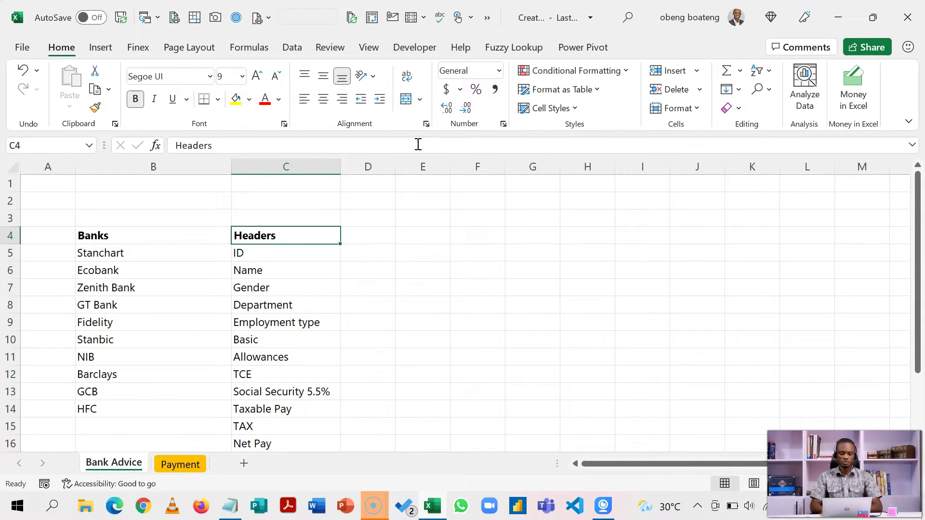
{"action": "key", "text": "Right"}
{"action": "key", "text": "Right"}
{"action": "key", "text": "Up"}
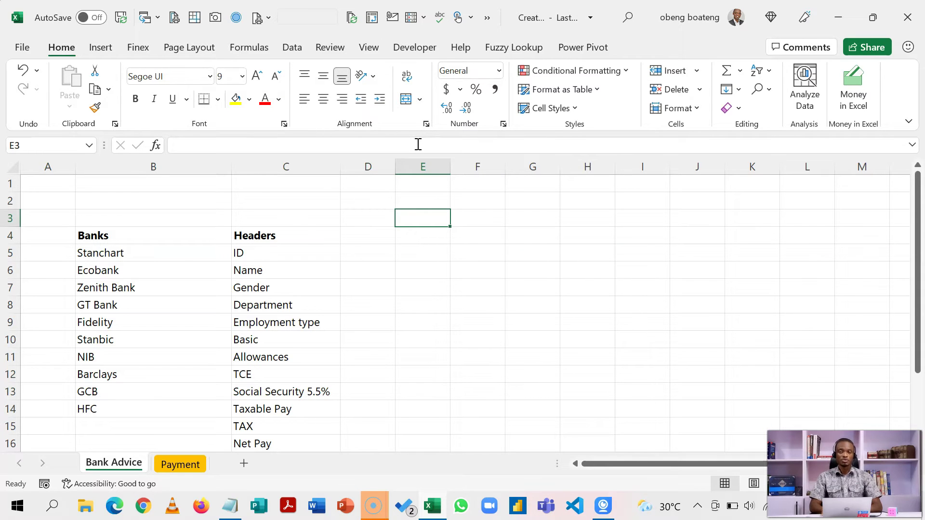
Add a list validation to E3 using the spilled bank range =$B$5# as source
{"action": "key", "text": "alt+d"}
{"action": "key", "text": "l"}
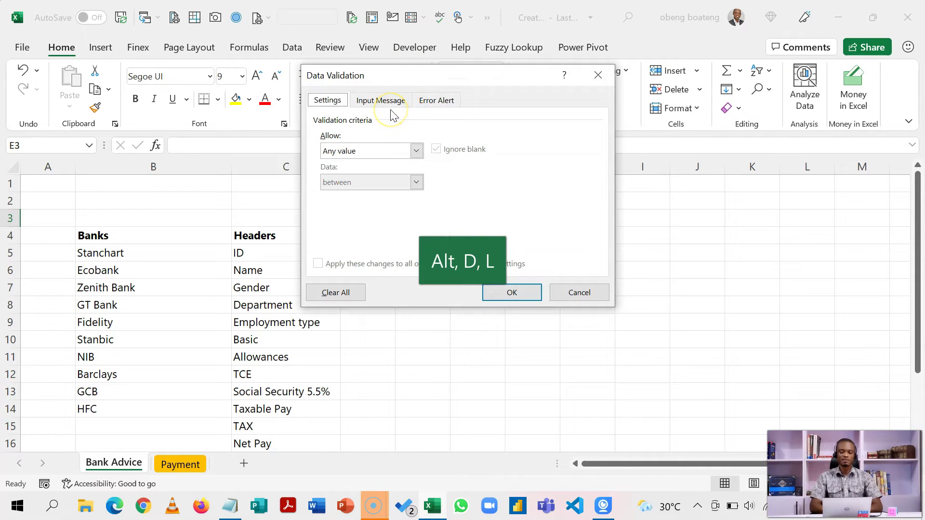
{"action": "left_click", "coordinate": [415, 150]}
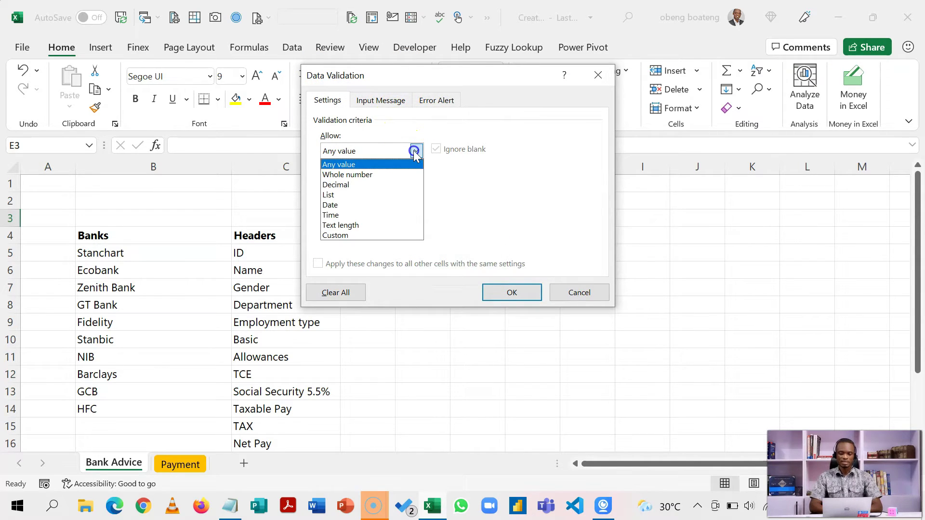
{"action": "left_click", "coordinate": [337, 195]}
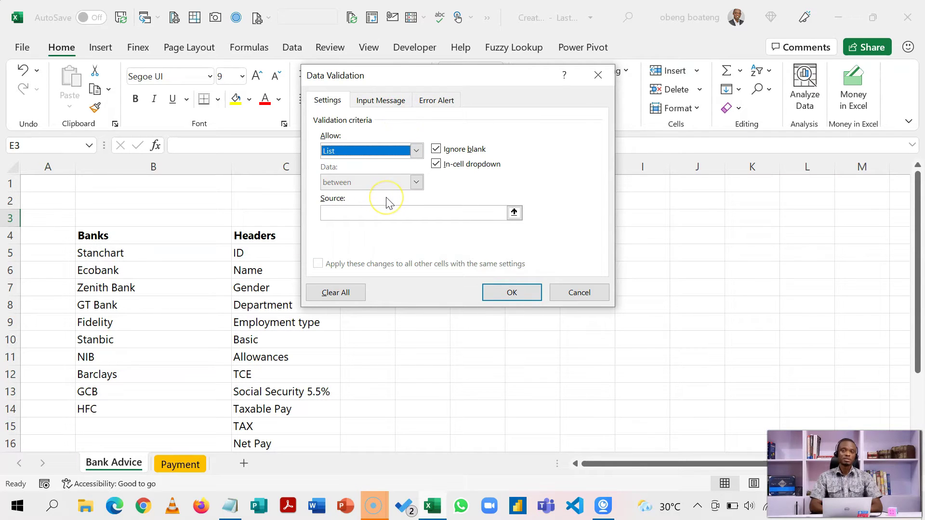
{"action": "left_click", "coordinate": [513, 212]}
{"action": "left_click", "coordinate": [138, 254]}
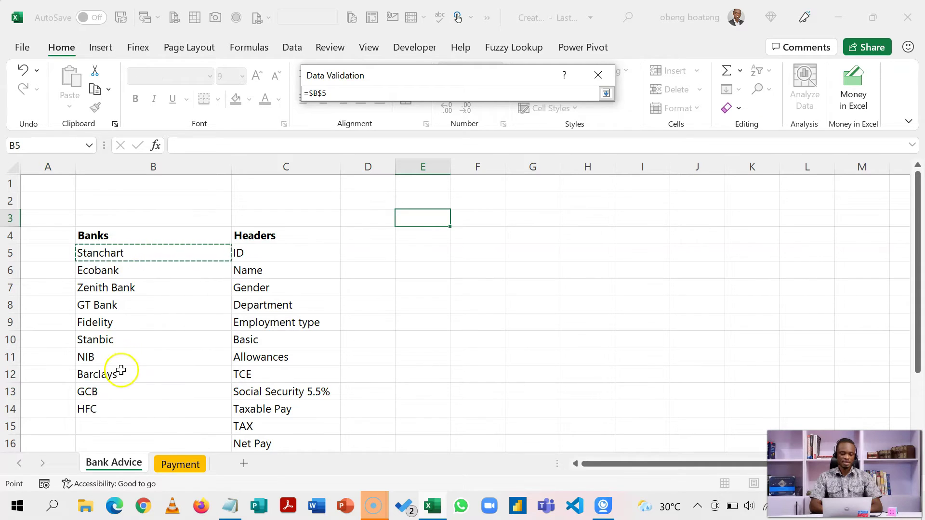
{"action": "type", "text": "#"}
{"action": "key", "text": "Return"}
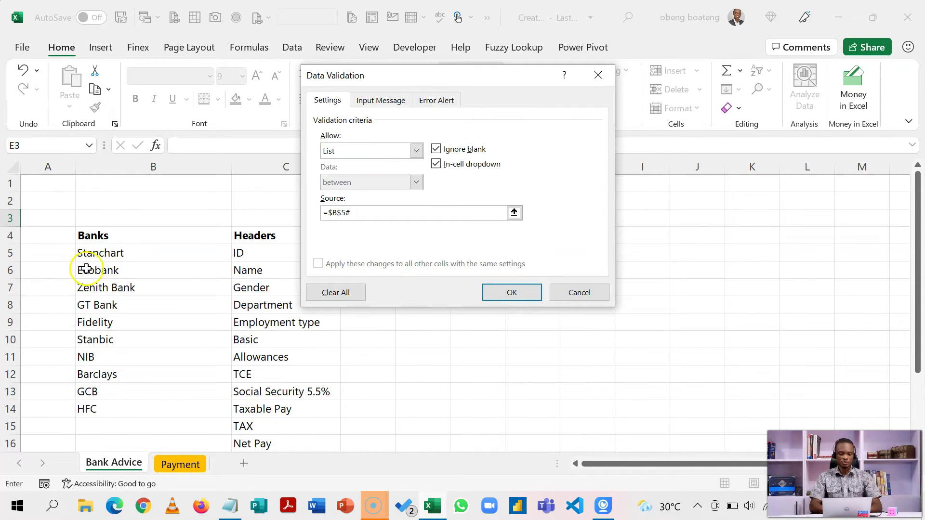
{"action": "left_click", "coordinate": [512, 292]}
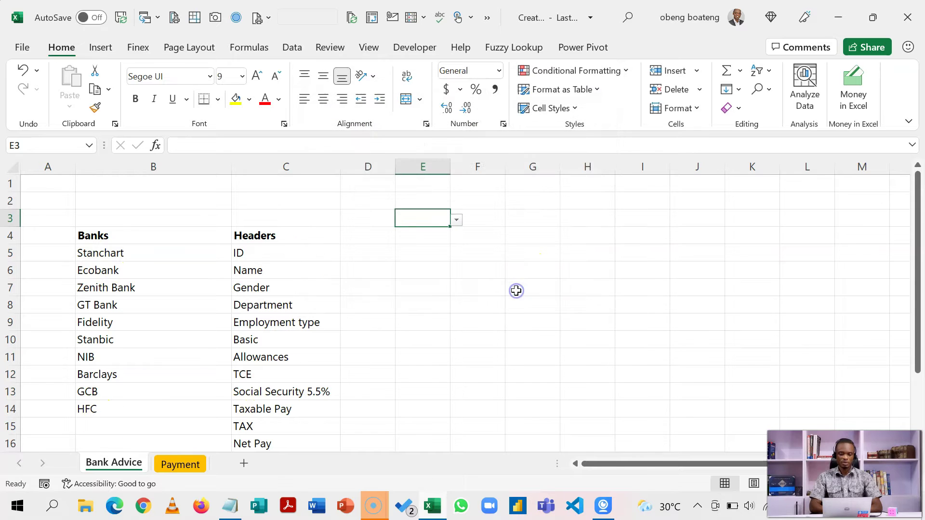
{"action": "left_click", "coordinate": [457, 222]}
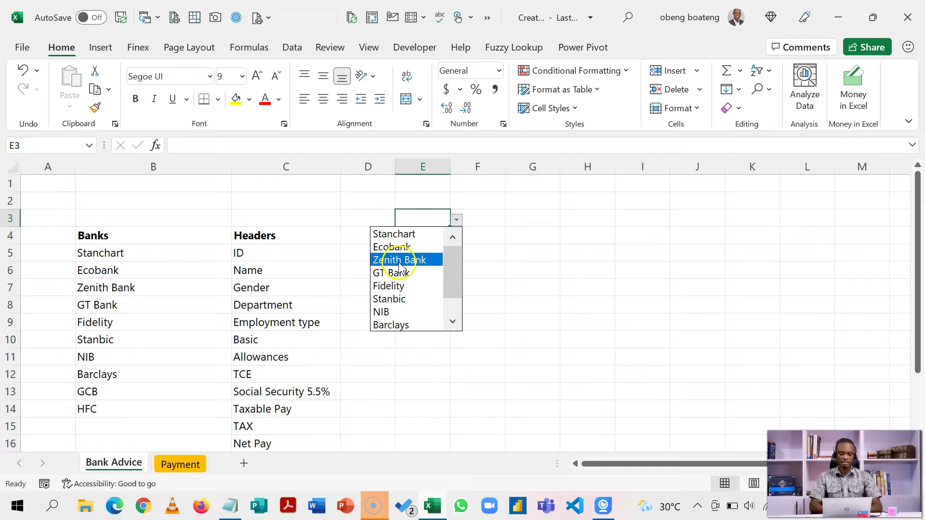
{"action": "key", "text": "Escape"}
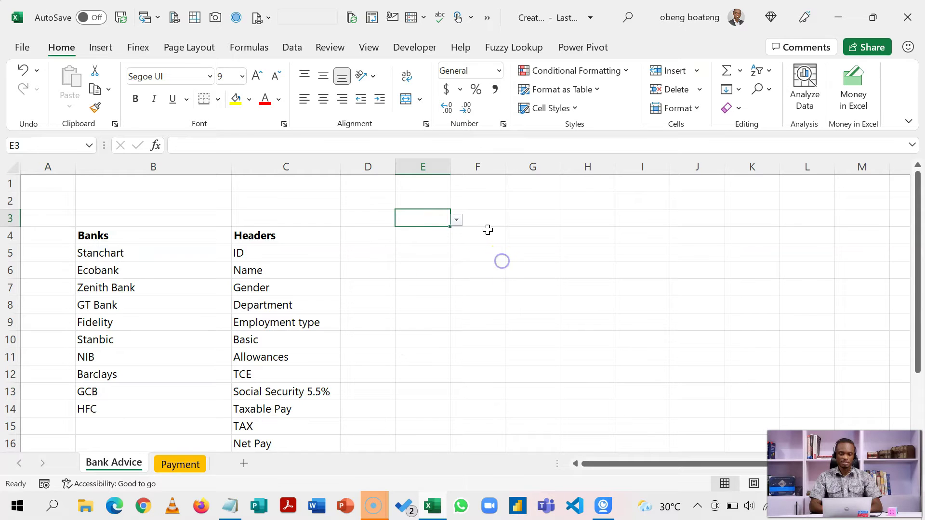
Fill E3 yellow, widen column E, and pick Ecobank from the dropdown
{"action": "left_click", "coordinate": [236, 102]}
{"action": "left_click_drag", "start_coordinate": [449, 166], "coordinate": [522, 192]}
{"action": "left_click", "coordinate": [530, 222]}
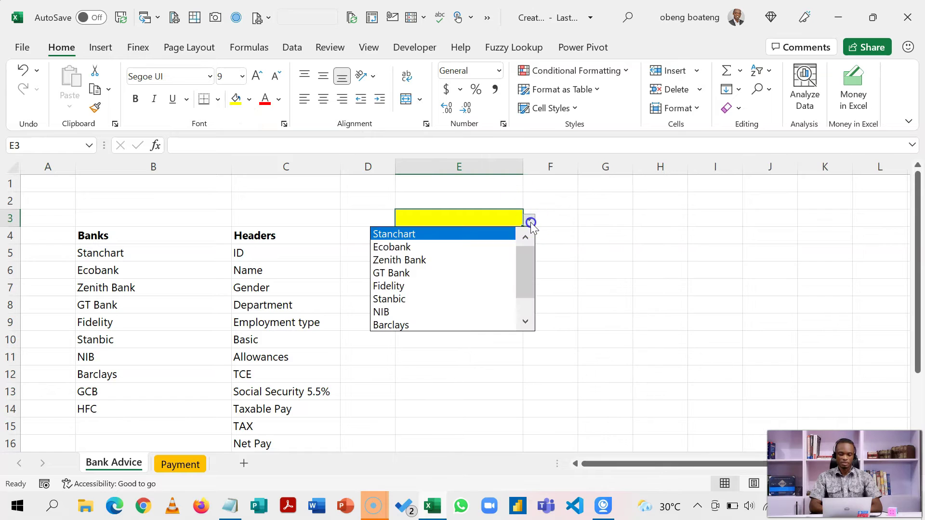
{"action": "left_click", "coordinate": [497, 255]}
{"action": "left_click", "coordinate": [448, 268]}
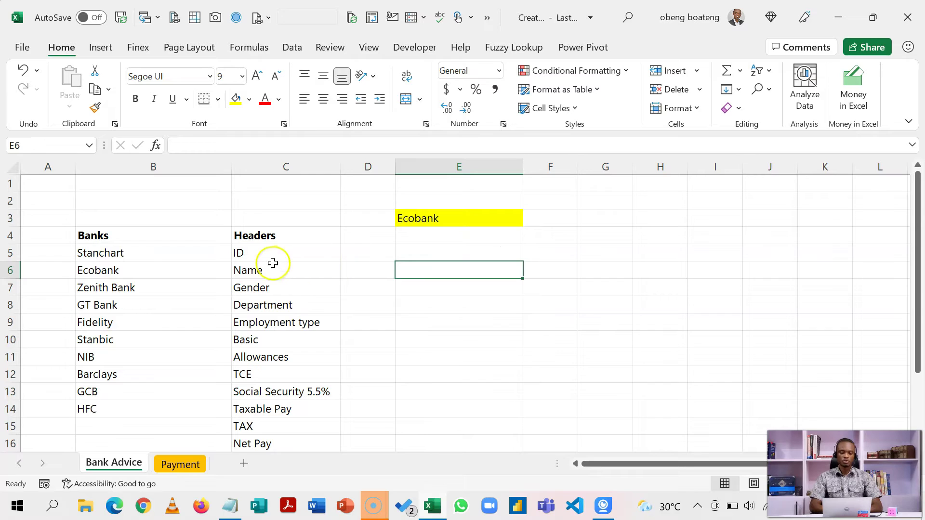
Give E6 a header dropdown sourced from =$C$5# and choose Gender
{"action": "key", "text": "alt+d"}
{"action": "key", "text": "l"}
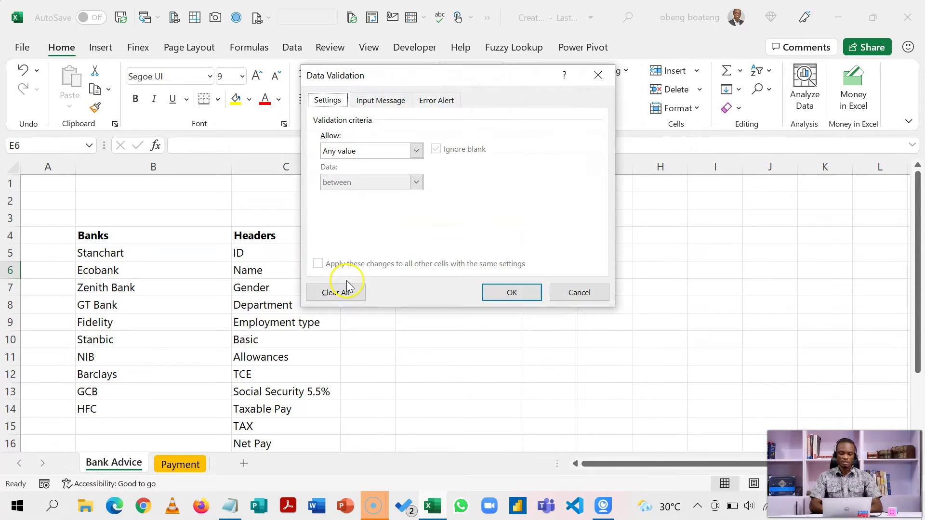
{"action": "left_click", "coordinate": [415, 151]}
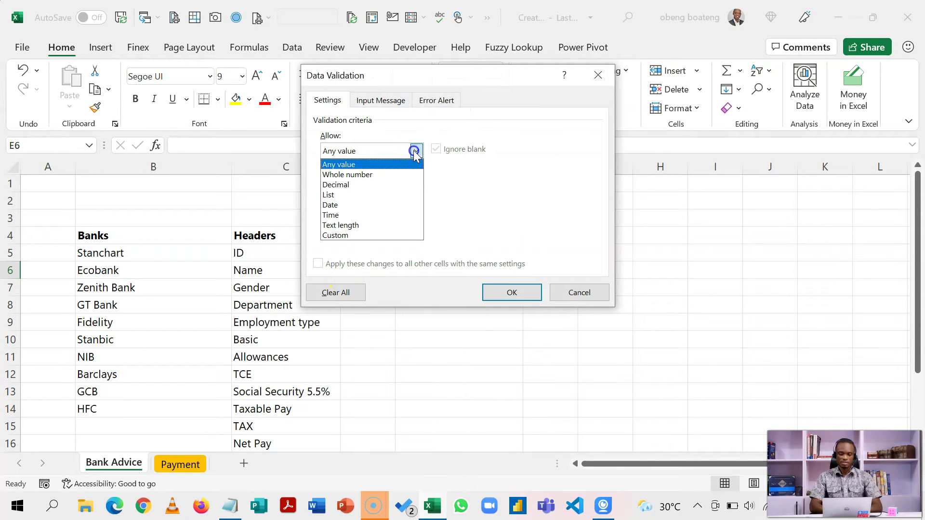
{"action": "left_click", "coordinate": [379, 195]}
{"action": "left_click", "coordinate": [514, 212]}
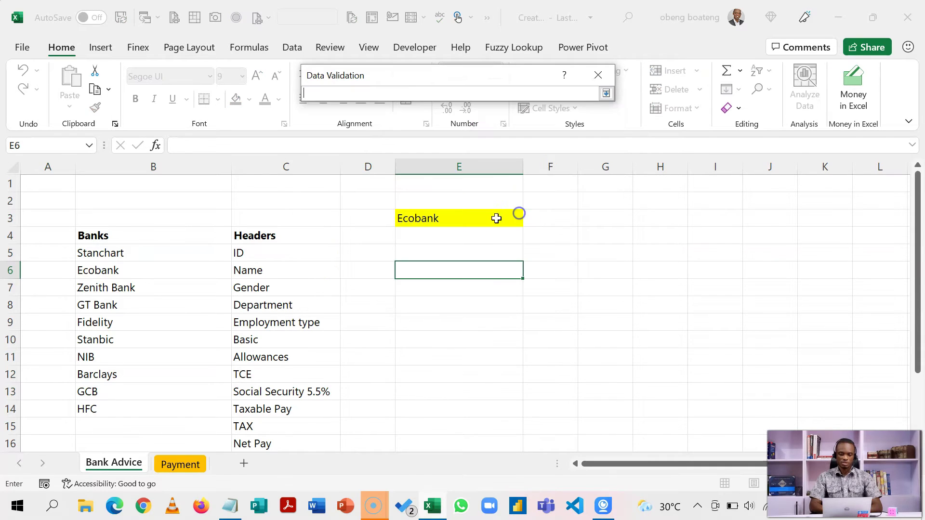
{"action": "left_click", "coordinate": [299, 254]}
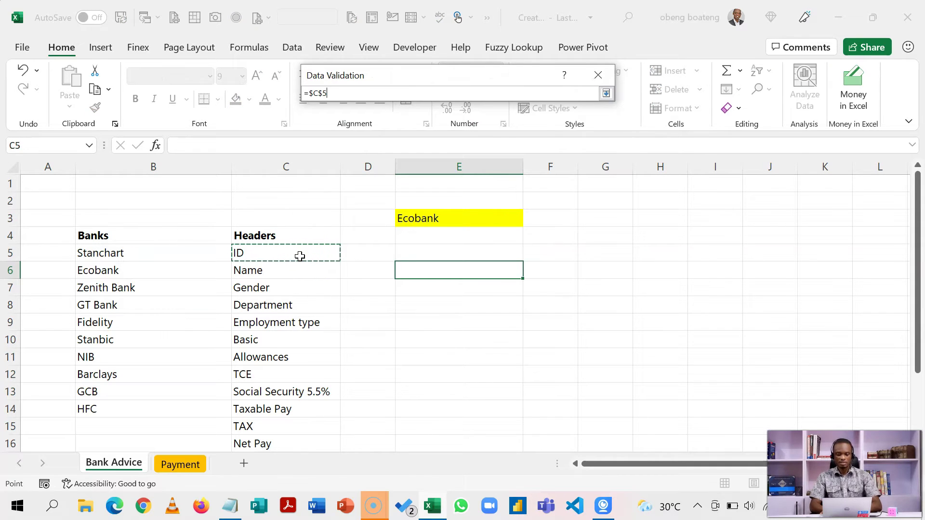
{"action": "type", "text": "#"}
{"action": "key", "text": "Return"}
{"action": "key", "text": "Return"}
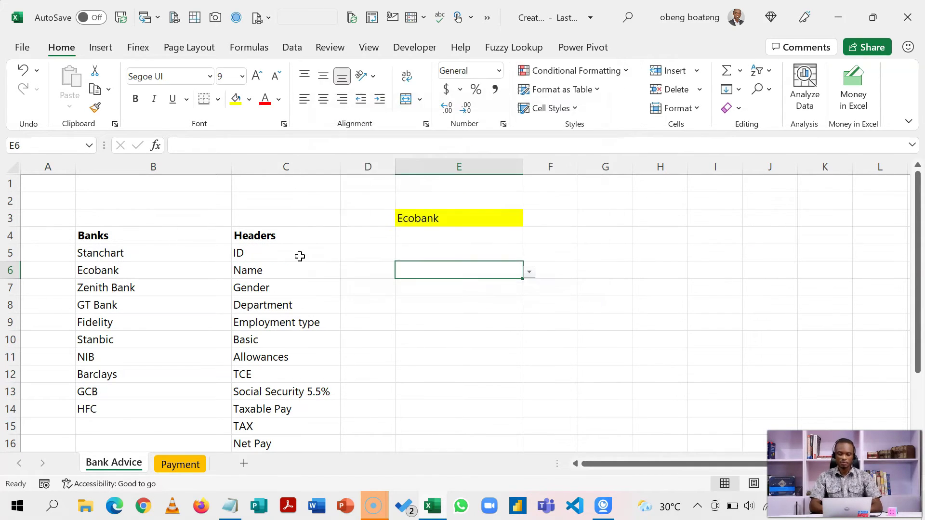
{"action": "left_click", "coordinate": [529, 272]}
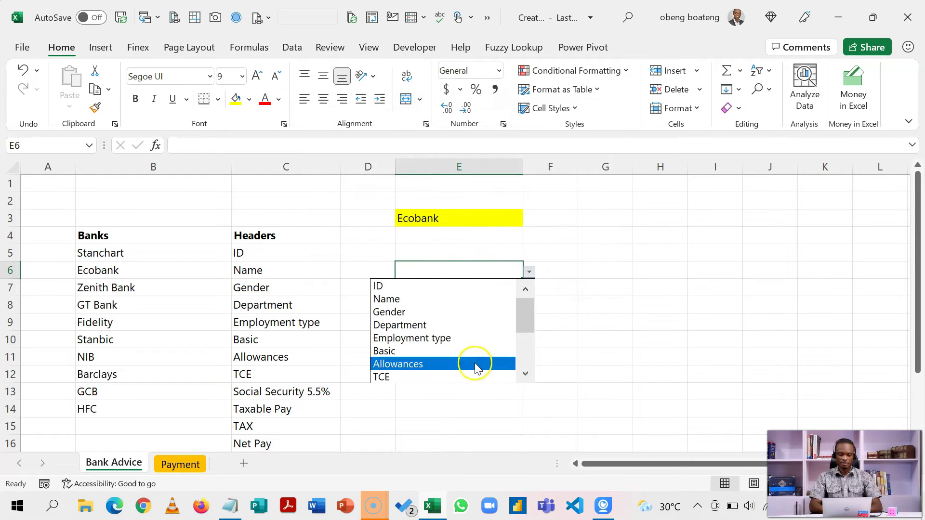
{"action": "left_click", "coordinate": [492, 313]}
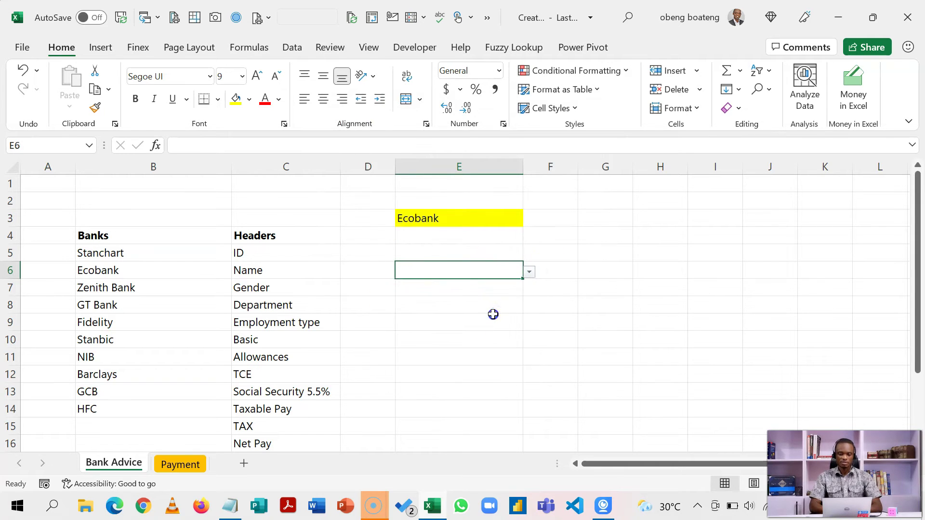
{"action": "left_click", "coordinate": [530, 271]}
Copy the Gender header dropdown down into E7 and E8
{"action": "left_click", "coordinate": [625, 261]}
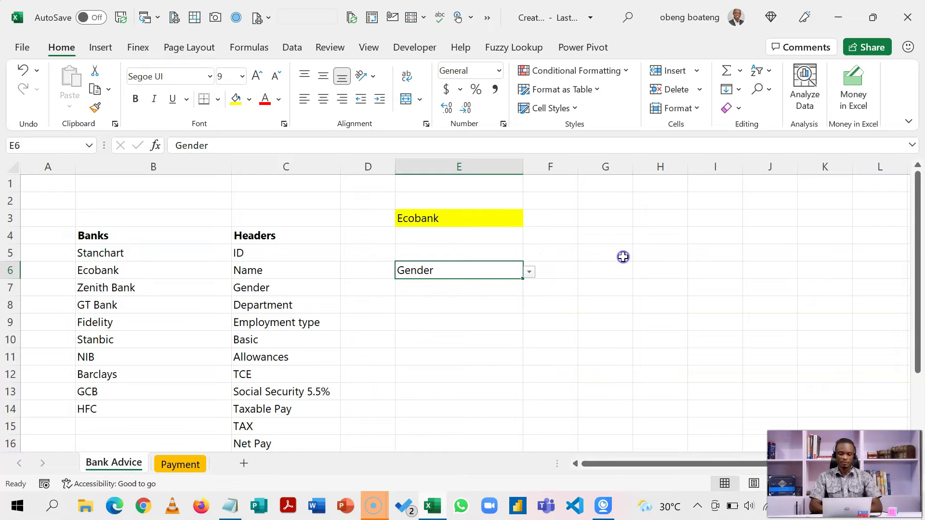
{"action": "left_click", "coordinate": [496, 289]}
{"action": "key", "text": "ctrl+d"}
{"action": "key", "text": "Down"}
{"action": "key", "text": "ctrl+d"}
Shade the three header picker cells E6:E8 light blue
{"action": "key", "text": "Up"}
{"action": "key", "text": "Up"}
{"action": "key", "text": "shift+Down"}
{"action": "key", "text": "shift+Down"}
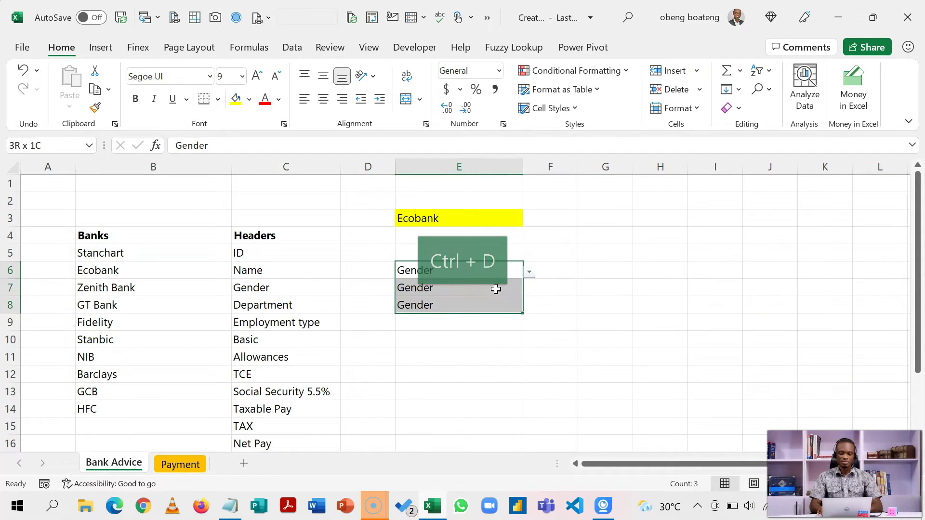
{"action": "left_click", "coordinate": [249, 101]}
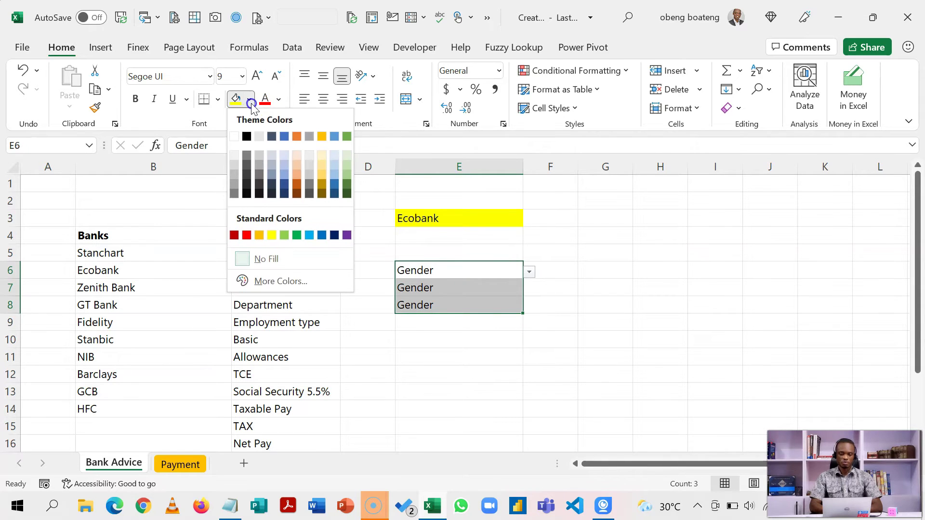
{"action": "left_click", "coordinate": [284, 154]}
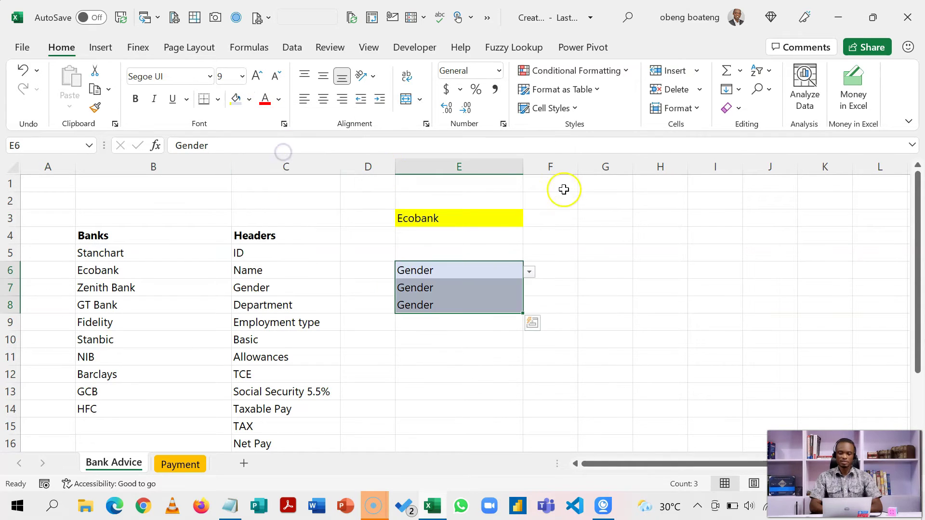
{"action": "left_click", "coordinate": [561, 188]}
{"action": "key", "text": "Down"}
{"action": "key", "text": "Down"}
{"action": "key", "text": "Down"}
{"action": "key", "text": "Left"}
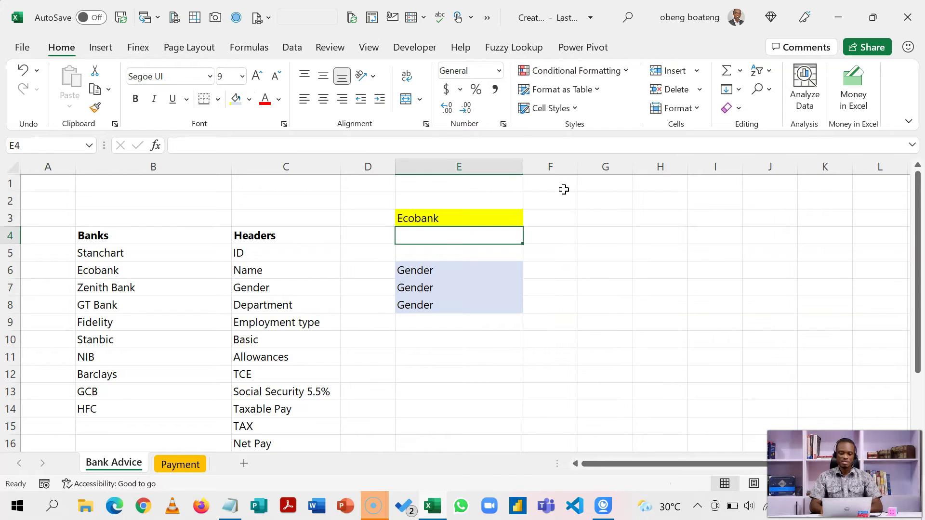
{"action": "key", "text": "Down"}
{"action": "key", "text": "Right"}
{"action": "key", "text": "Right"}
{"action": "key", "text": "Right"}
{"action": "key", "text": "Left"}
{"action": "key", "text": "Left"}
{"action": "key", "text": "Down"}
{"action": "key", "text": "Down"}
{"action": "key", "text": "Left"}
{"action": "key", "text": "Up"}
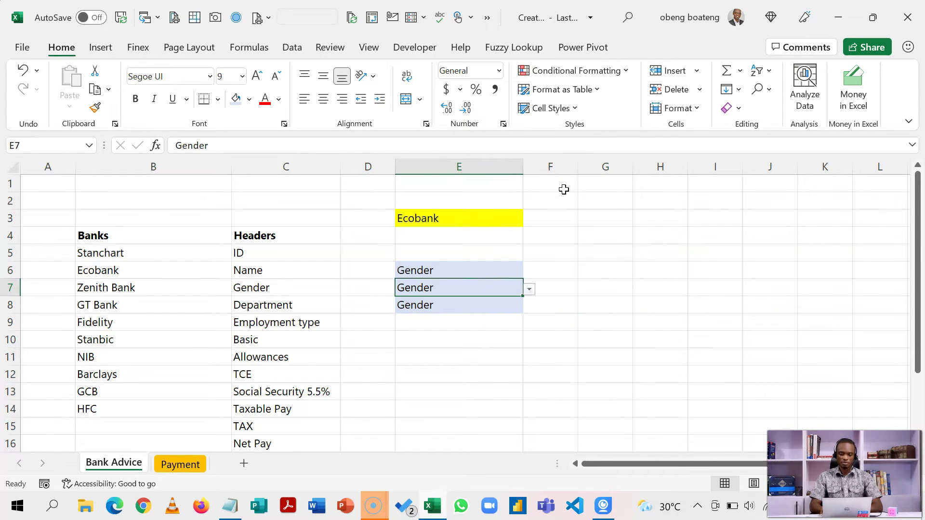
{"action": "left_click", "coordinate": [476, 217]}
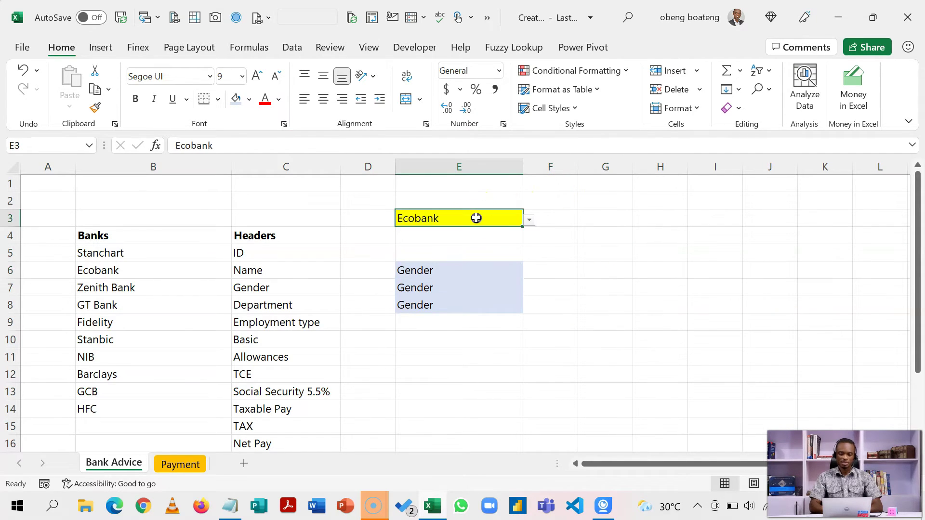
{"action": "key", "text": "Right"}
{"action": "key", "text": "Right"}
{"action": "key", "text": "Right"}
{"action": "key", "text": "Right"}
{"action": "key", "text": "Right"}
{"action": "key", "text": "Right"}
{"action": "key", "text": "Right"}
{"action": "key", "text": "Right"}
{"action": "key", "text": "Right"}
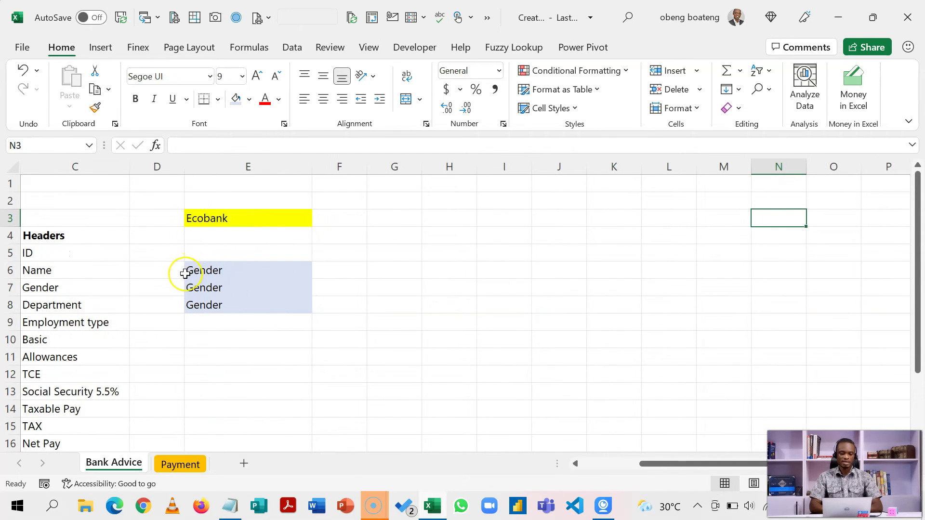
In H4, filter the Payment table to the header chosen in E6, spilling Gender's Male/Female values
{"action": "left_click", "coordinate": [431, 236]}
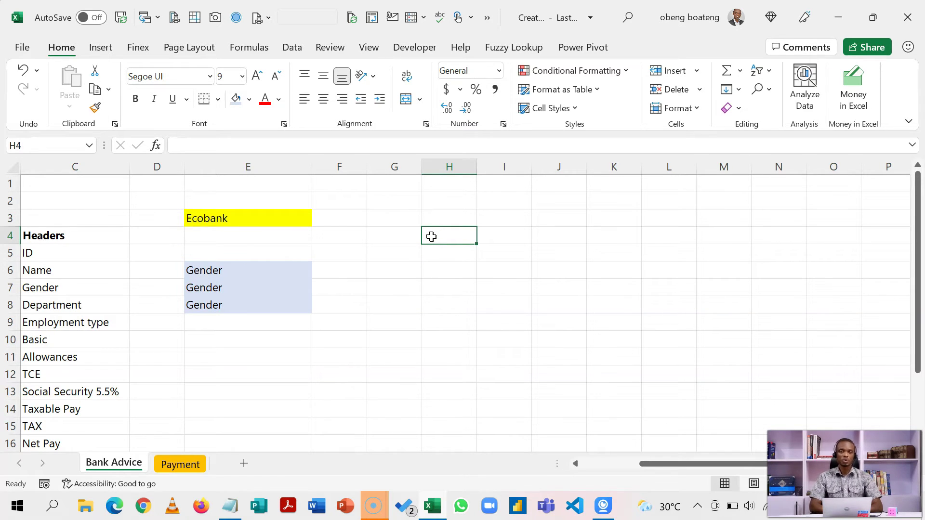
{"action": "type", "text": "="}
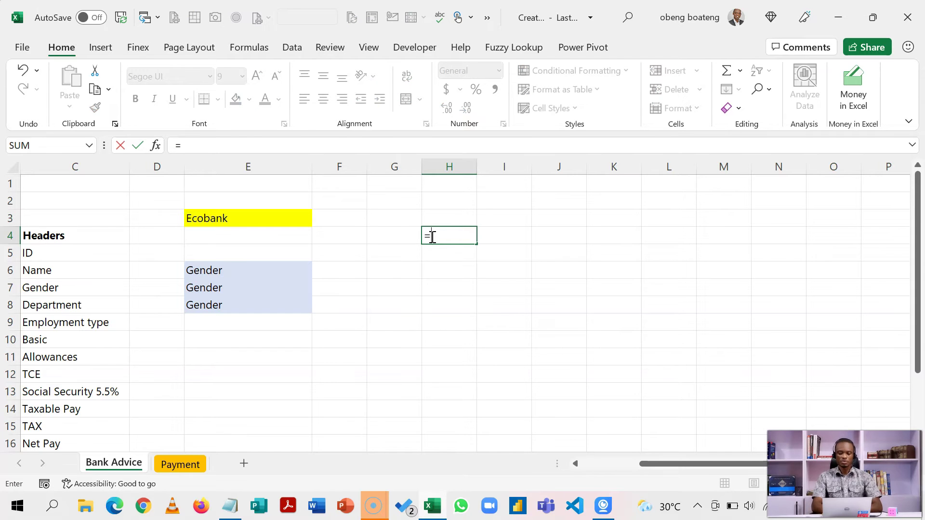
{"action": "type", "text": "fil"}
{"action": "key", "text": "Tab"}
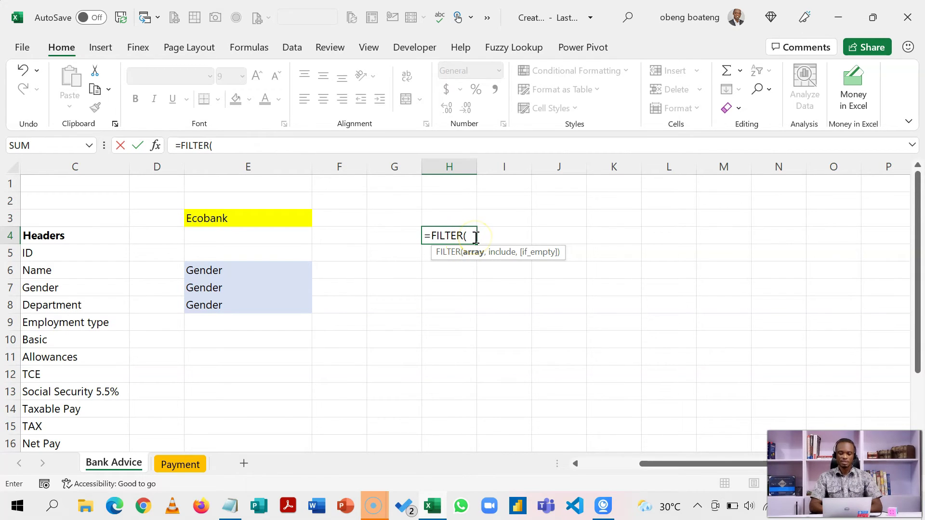
{"action": "type", "text": "pa"}
{"action": "key", "text": "Tab"}
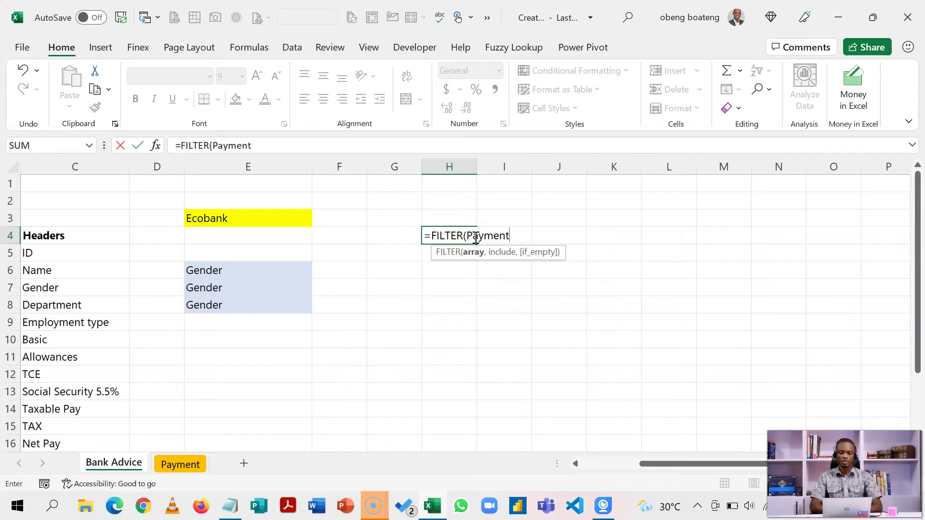
{"action": "type", "text": ","}
{"action": "type", "text": "pay"}
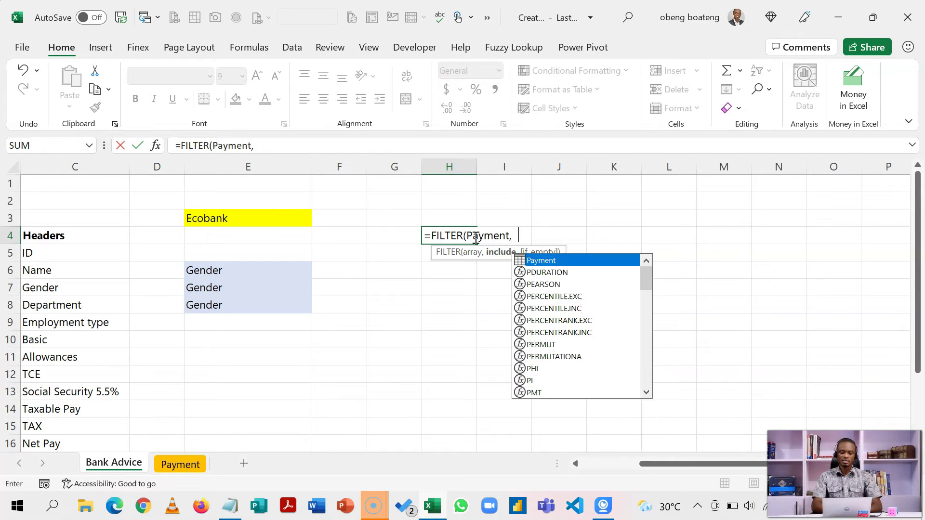
{"action": "key", "text": "Tab"}
{"action": "type", "text": "[he"}
{"action": "key", "text": "BackSpace"}
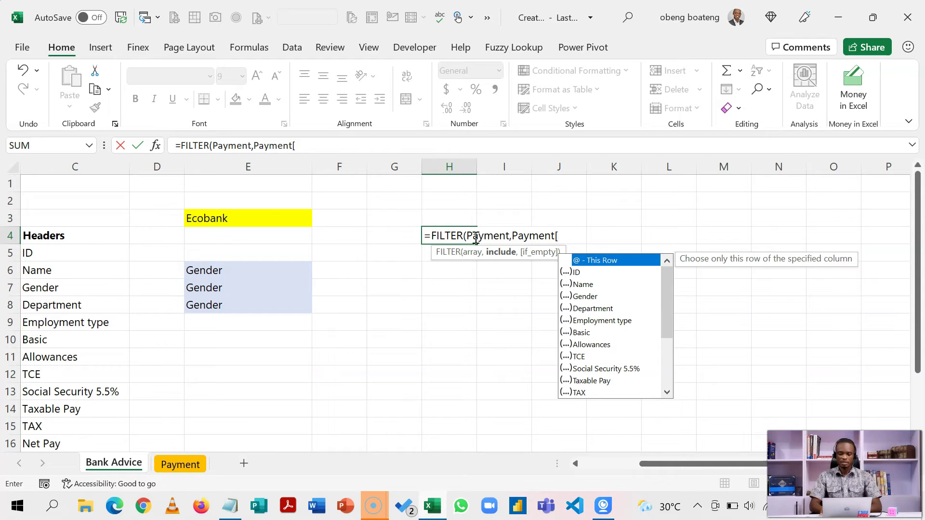
{"action": "type", "text": "#"}
{"action": "key", "text": "Down"}
{"action": "key", "text": "Down"}
{"action": "key", "text": "Tab"}
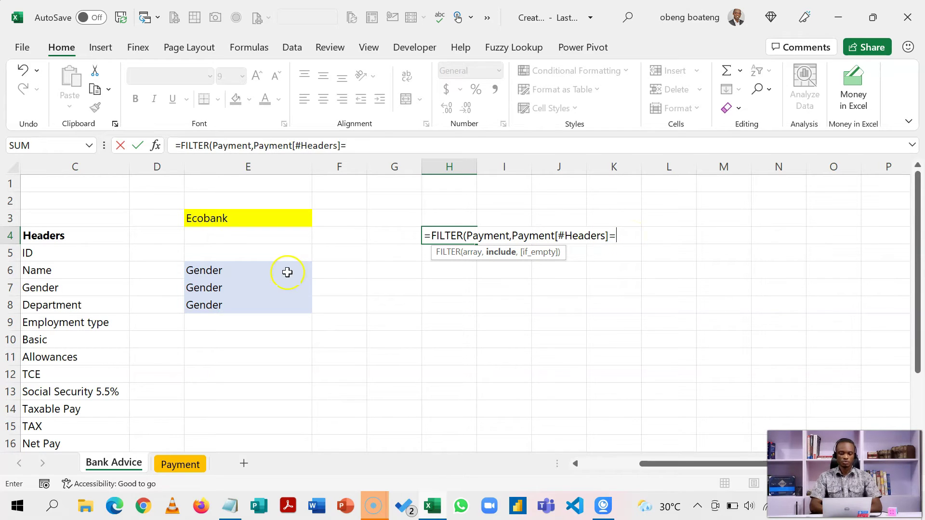
{"action": "left_click", "coordinate": [251, 272]}
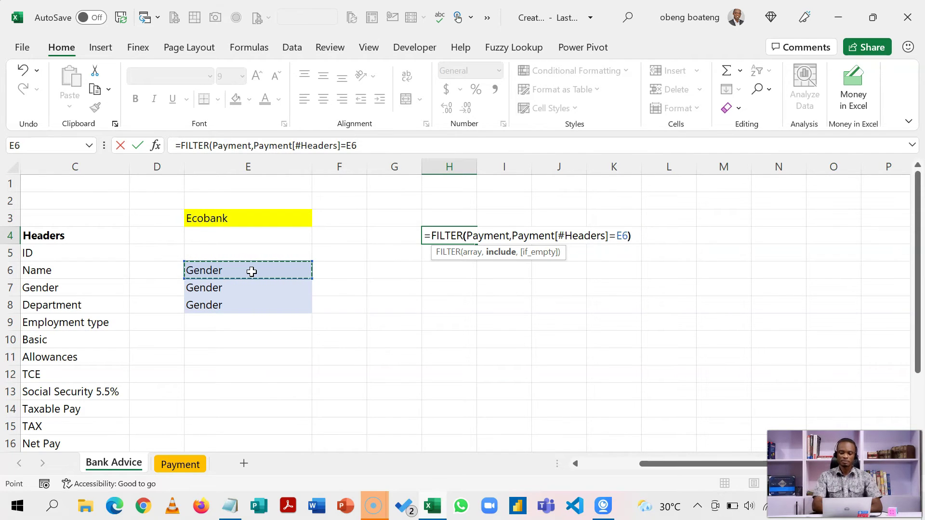
{"action": "key", "text": "Return"}
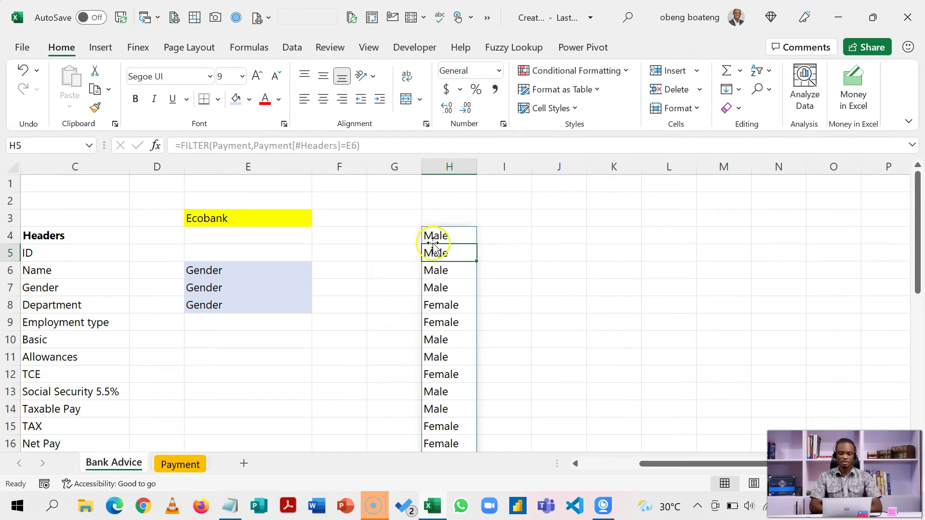
Choose Name as the first header in E6's dropdown
{"action": "double_click", "coordinate": [445, 236]}
{"action": "key", "text": "Escape"}
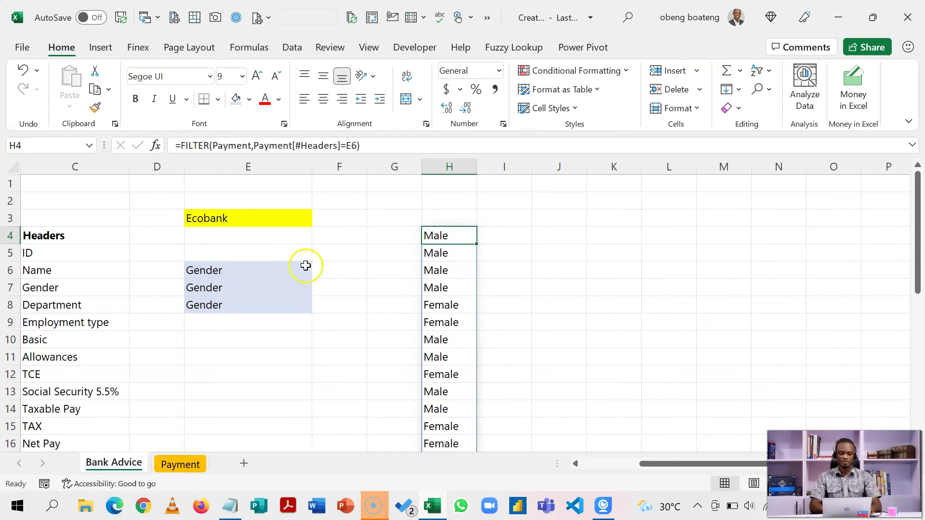
{"action": "left_click", "coordinate": [287, 266]}
{"action": "left_click", "coordinate": [318, 272]}
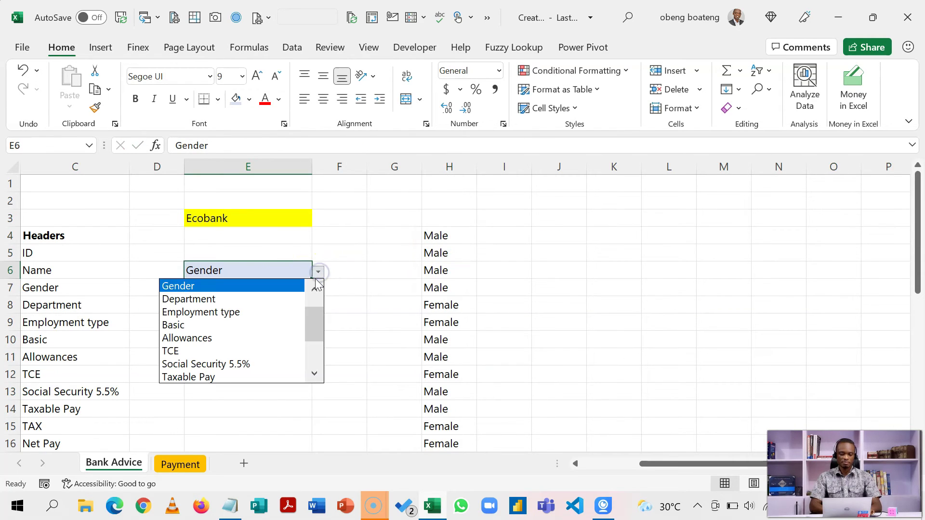
{"action": "scroll", "coordinate": [316, 286], "scroll_direction": "up", "scroll_amount": 2}
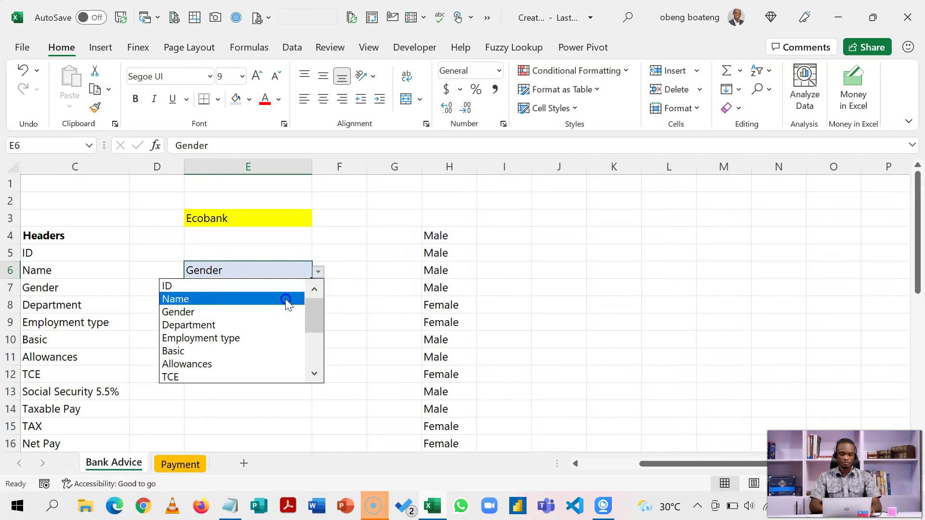
{"action": "left_click", "coordinate": [287, 301]}
Autofit column H and make H3 a bold header containing =E6
{"action": "left_click", "coordinate": [437, 225]}
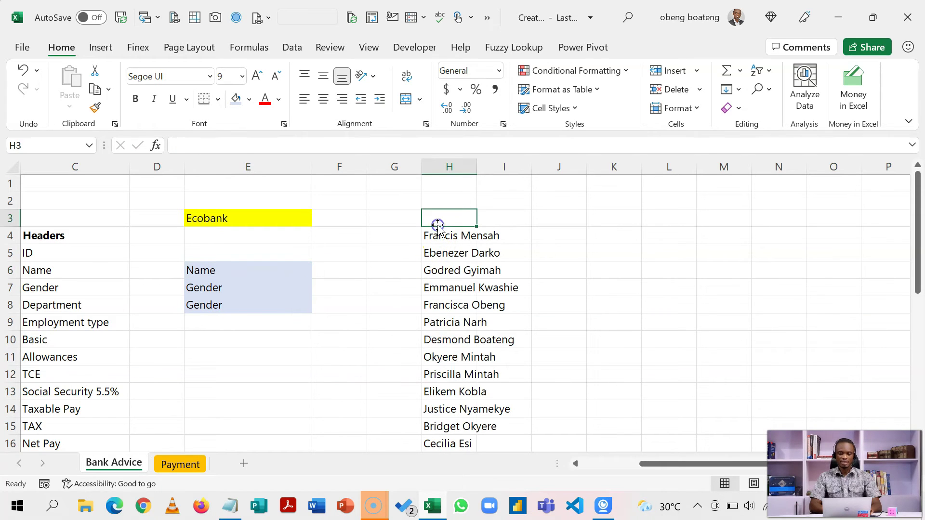
{"action": "double_click", "coordinate": [477, 167]}
{"action": "type", "text": "="}
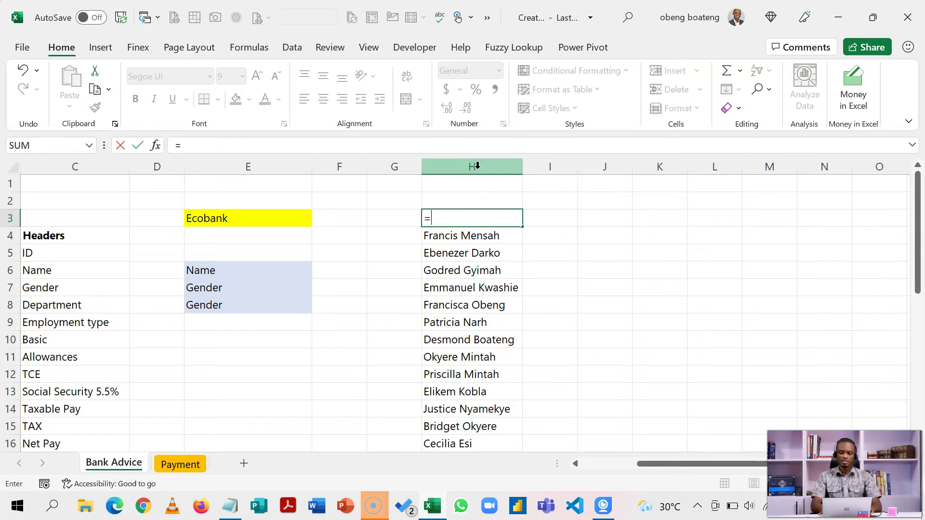
{"action": "key", "text": "Down"}
{"action": "key", "text": "Down"}
{"action": "key", "text": "Down"}
{"action": "key", "text": "Left"}
{"action": "key", "text": "Left"}
{"action": "key", "text": "Left"}
{"action": "key", "text": "Return"}
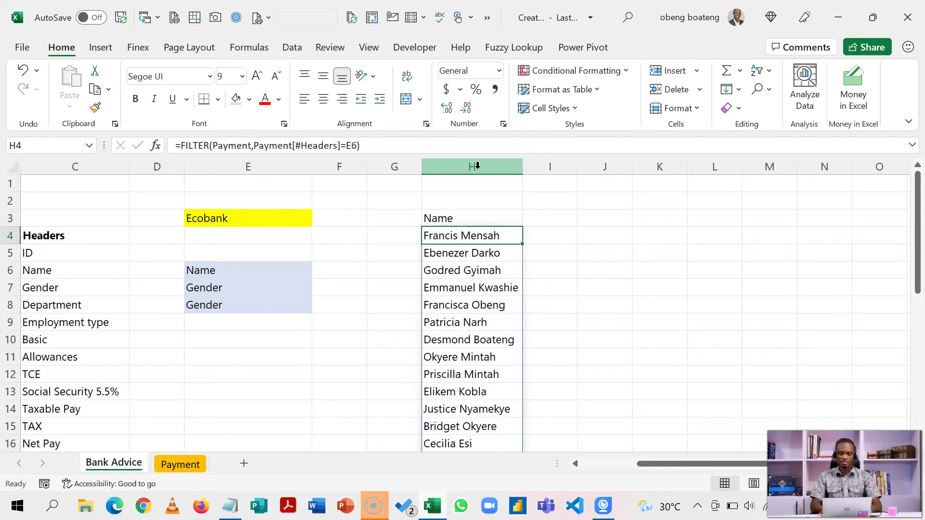
{"action": "key", "text": "Up"}
{"action": "key", "text": "ctrl+b"}
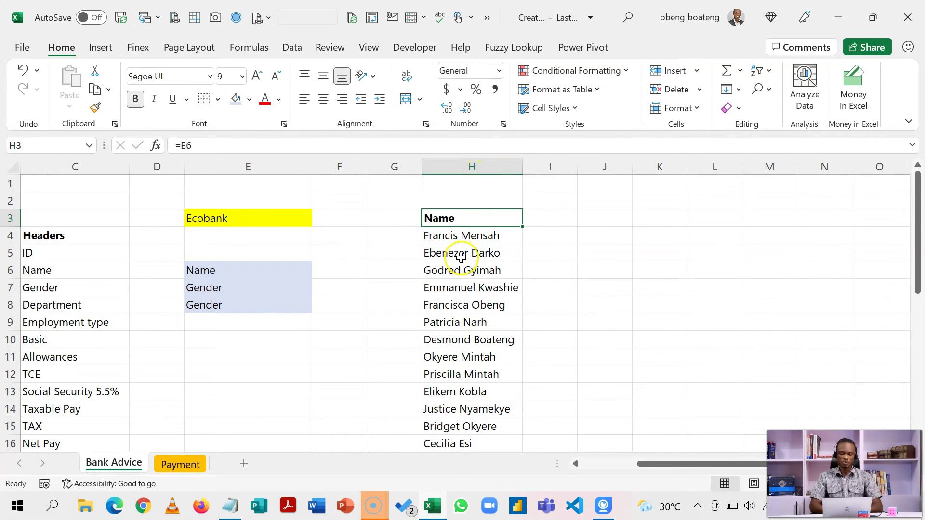
{"action": "double_click", "coordinate": [471, 236]}
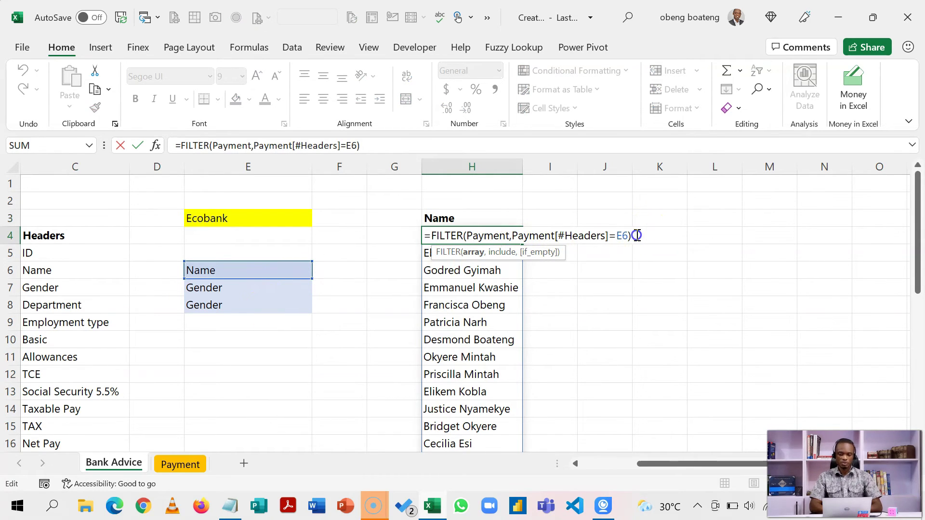
Bracket the Payment[#Headers]=E6 condition in H4 and add a second copy testing E7
{"action": "left_click_drag", "start_coordinate": [639, 233], "coordinate": [513, 233]}
{"action": "key", "text": "ctrl+c"}
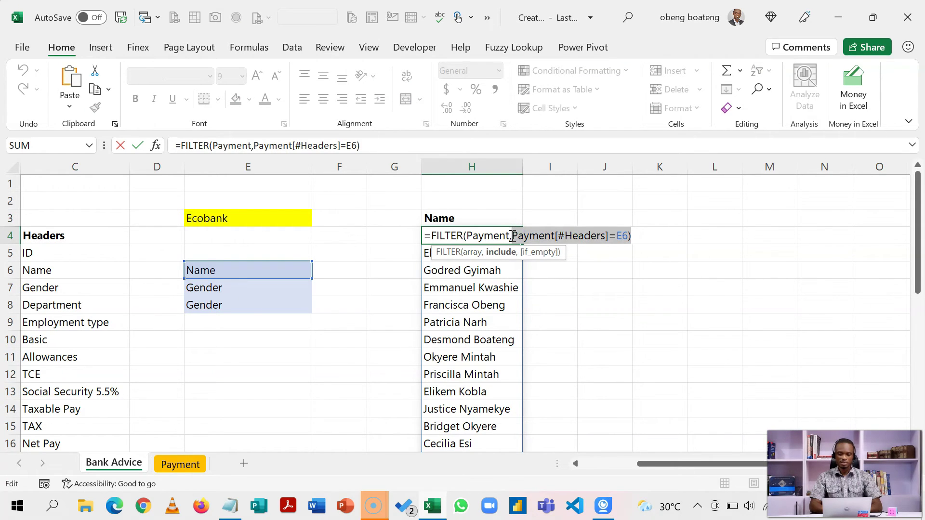
{"action": "left_click", "coordinate": [511, 235]}
{"action": "type", "text": "("}
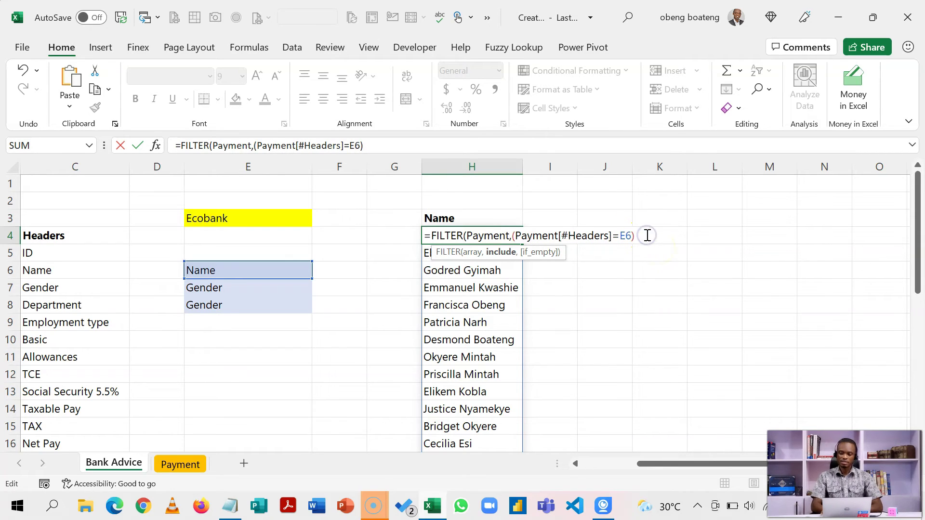
{"action": "key", "text": "ctrl+v"}
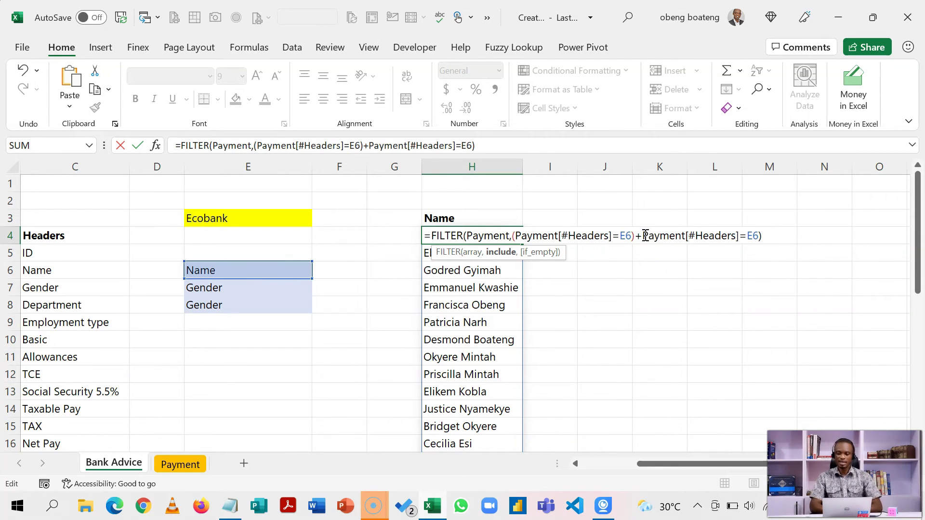
{"action": "type", "text": "("}
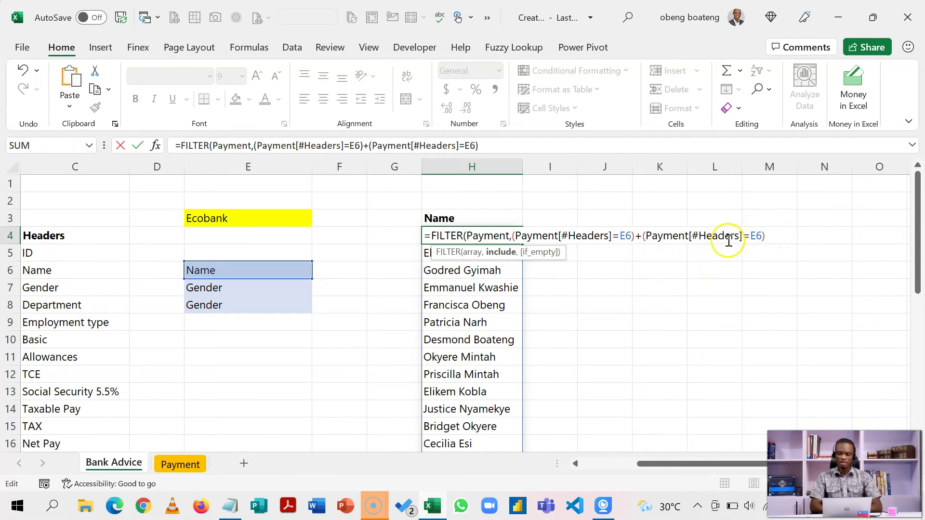
{"action": "key", "text": "BackSpace"}
{"action": "key", "text": "BackSpace"}
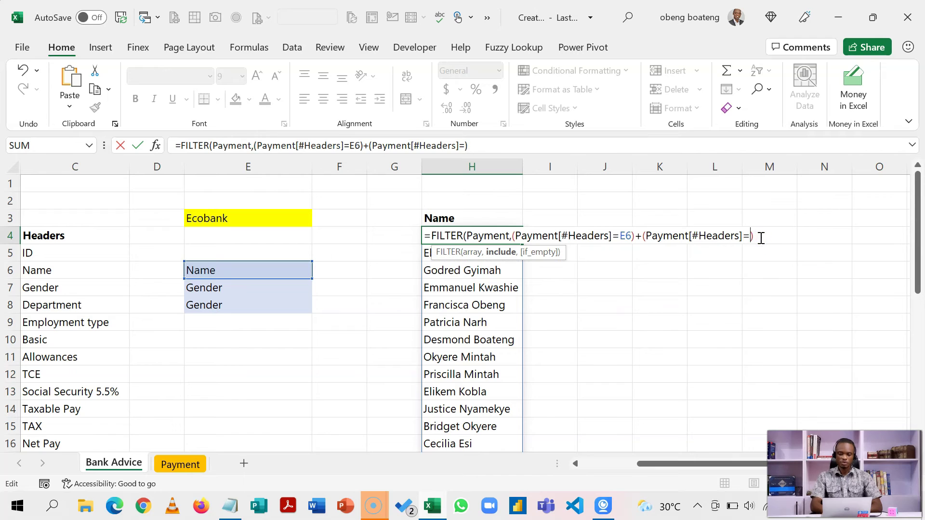
{"action": "left_click", "coordinate": [267, 289]}
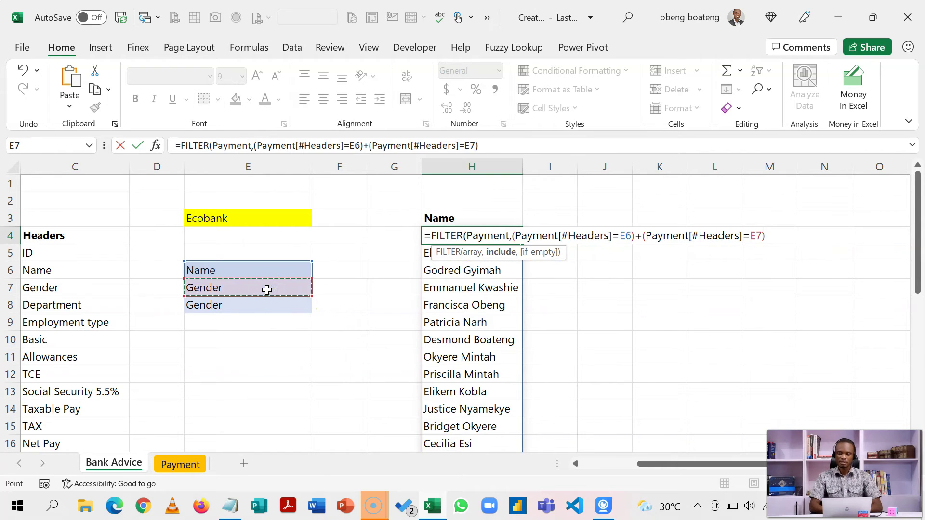
Append a bracketed third copy of the header condition, removing its E6 reference
{"action": "left_click", "coordinate": [770, 233]}
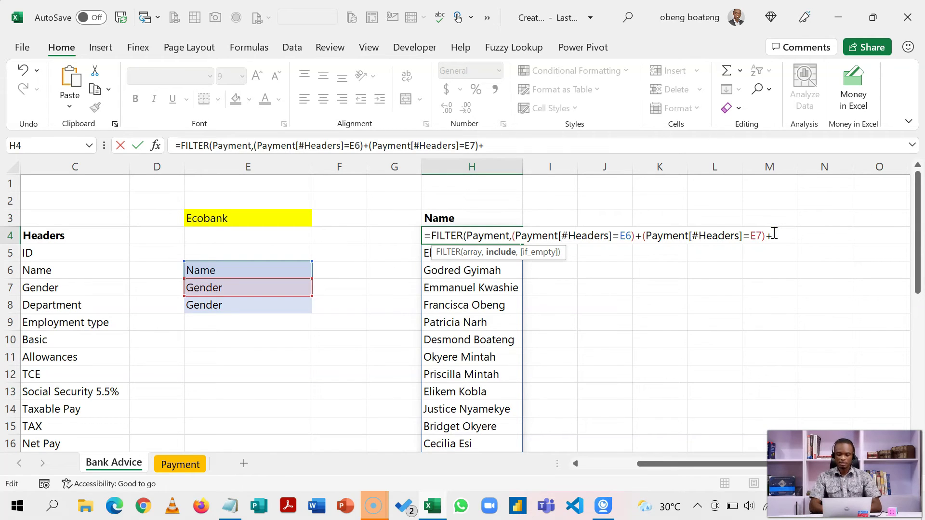
{"action": "key", "text": "ctrl+v"}
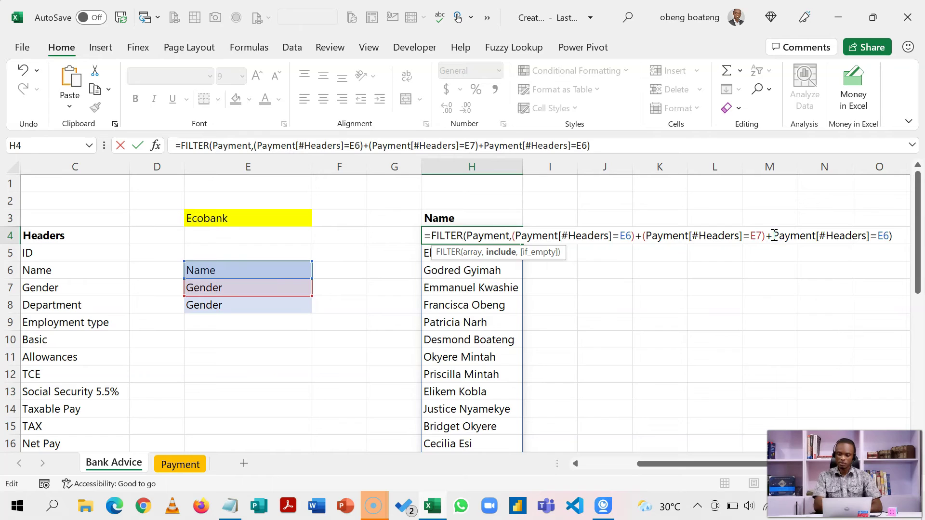
{"action": "left_click", "coordinate": [772, 236]}
{"action": "type", "text": "("}
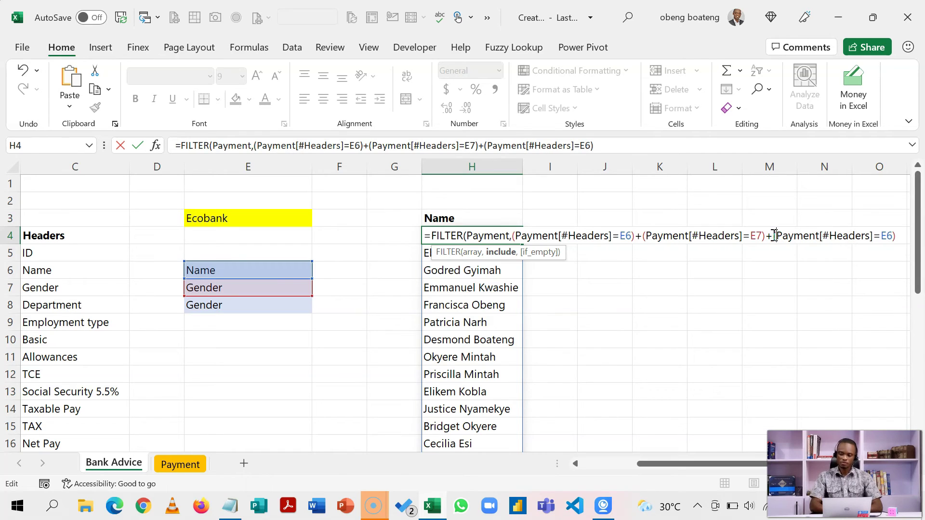
{"action": "left_click", "coordinate": [893, 236]}
{"action": "key", "text": "BackSpace"}
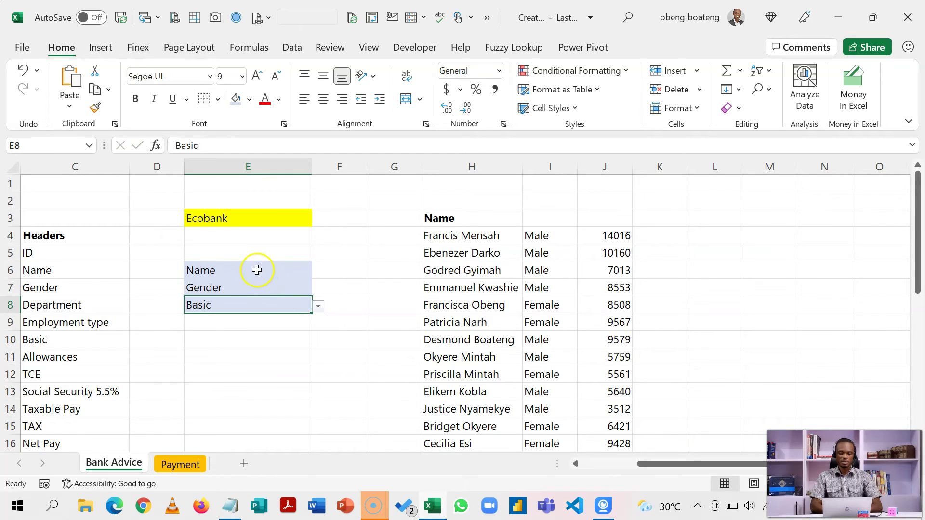
Enter =E7 in I3 and =E8 in J3 as header labels
{"action": "left_click", "coordinate": [257, 270]}
{"action": "left_click", "coordinate": [252, 289]}
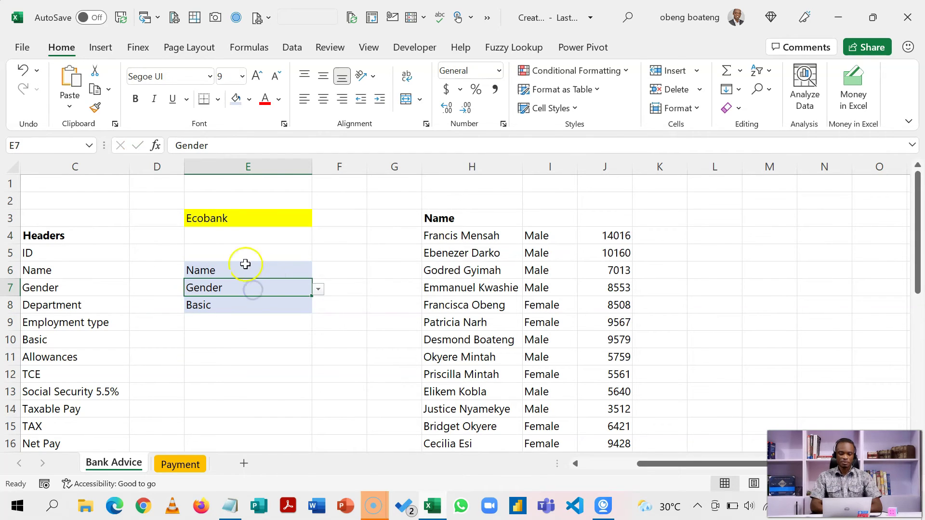
{"action": "left_click", "coordinate": [544, 221]}
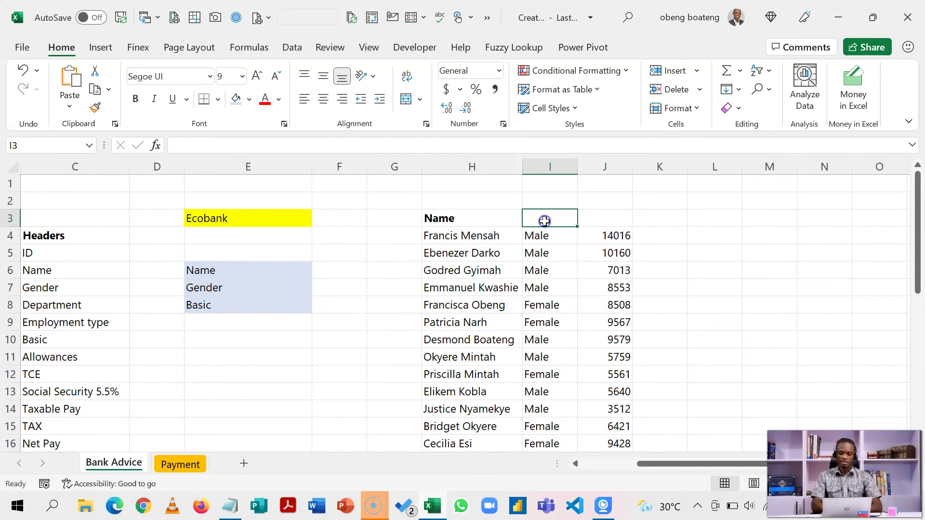
{"action": "type", "text": "="}
{"action": "left_click", "coordinate": [263, 289]}
{"action": "key", "text": "Return"}
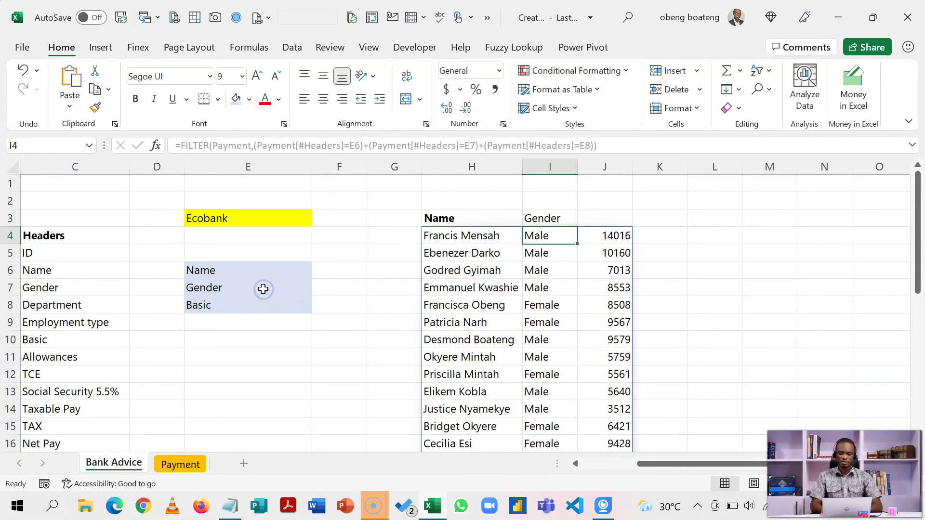
{"action": "key", "text": "Up"}
{"action": "key", "text": "Right"}
{"action": "type", "text": "="}
{"action": "left_click", "coordinate": [227, 301]}
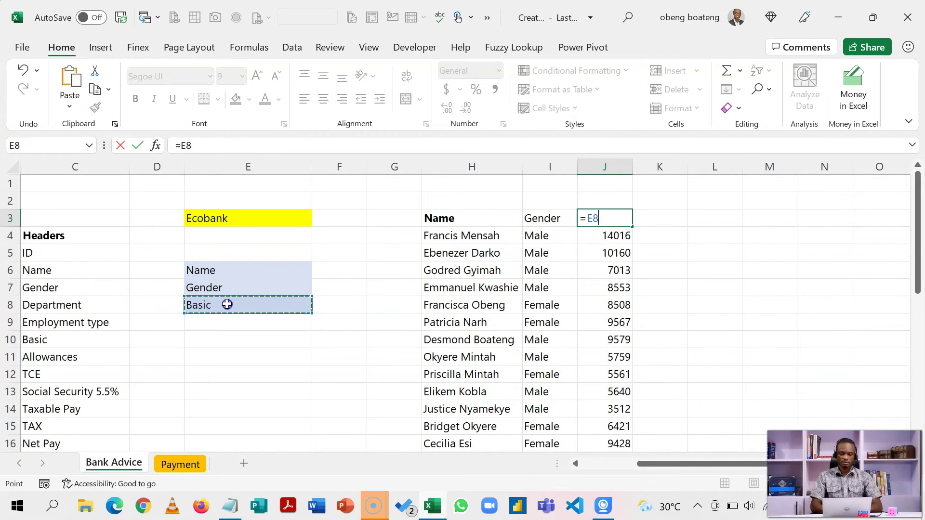
{"action": "key", "text": "Return"}
Change the E7 header choice to Net Pay and E8 to Bank
{"action": "left_click", "coordinate": [237, 273]}
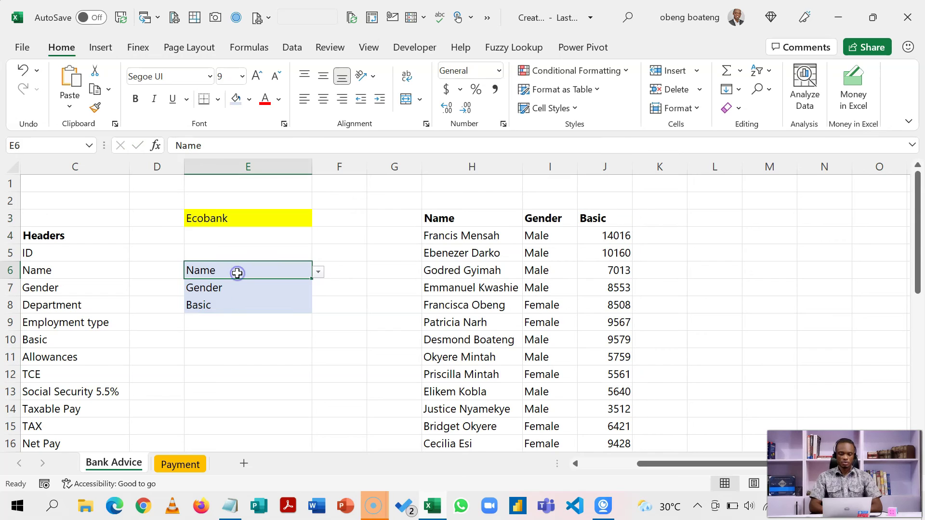
{"action": "left_click", "coordinate": [235, 288]}
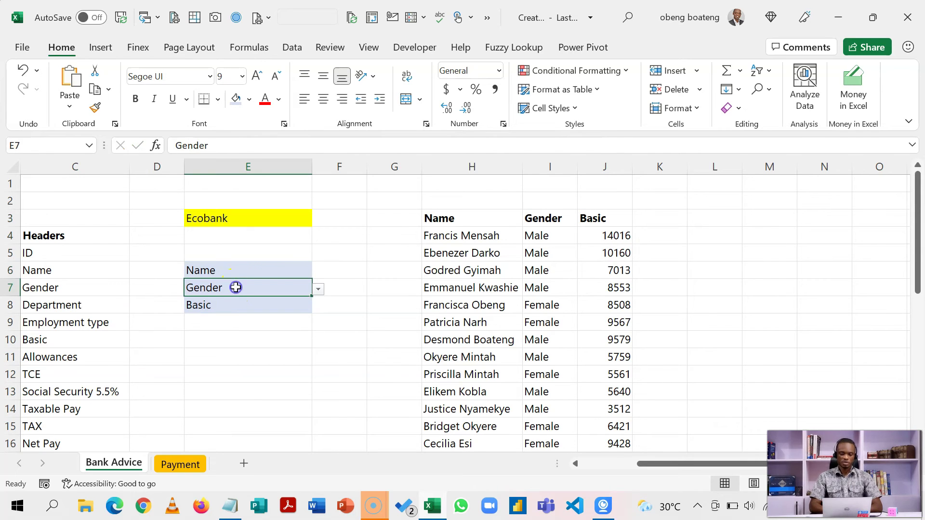
{"action": "left_click", "coordinate": [318, 289]}
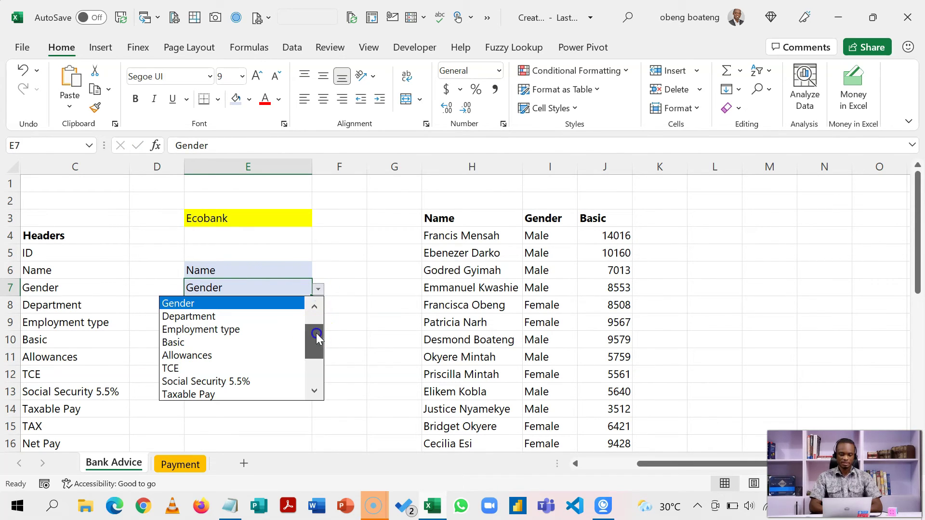
{"action": "left_click_drag", "start_coordinate": [316, 334], "coordinate": [315, 357]}
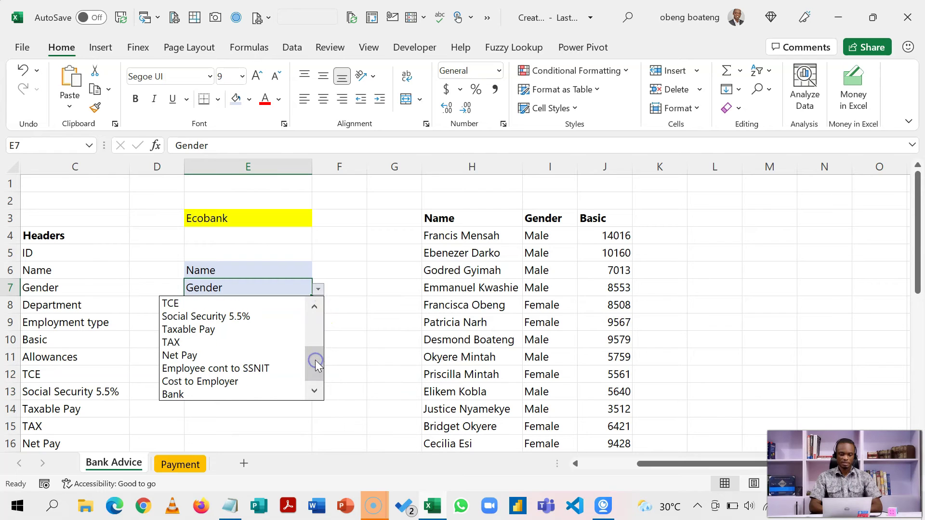
{"action": "left_click", "coordinate": [284, 355]}
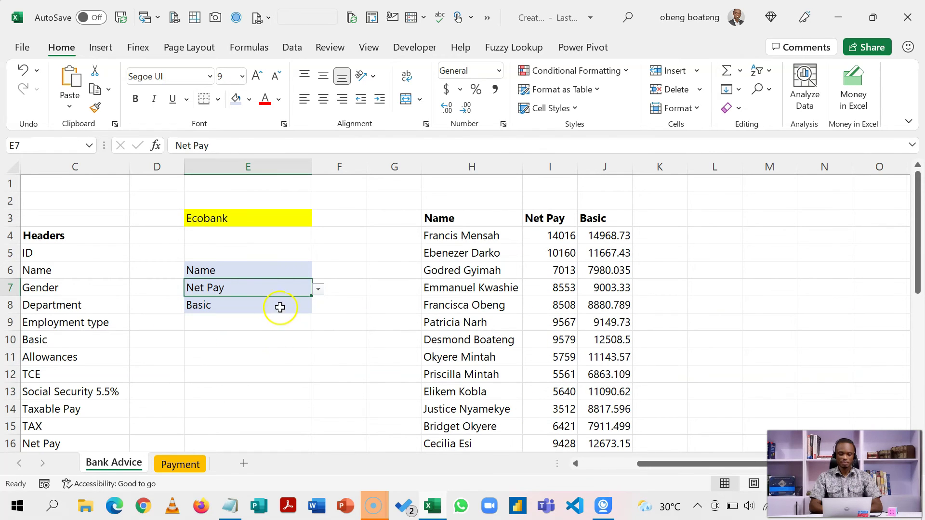
{"action": "left_click", "coordinate": [279, 307]}
{"action": "left_click", "coordinate": [319, 307]}
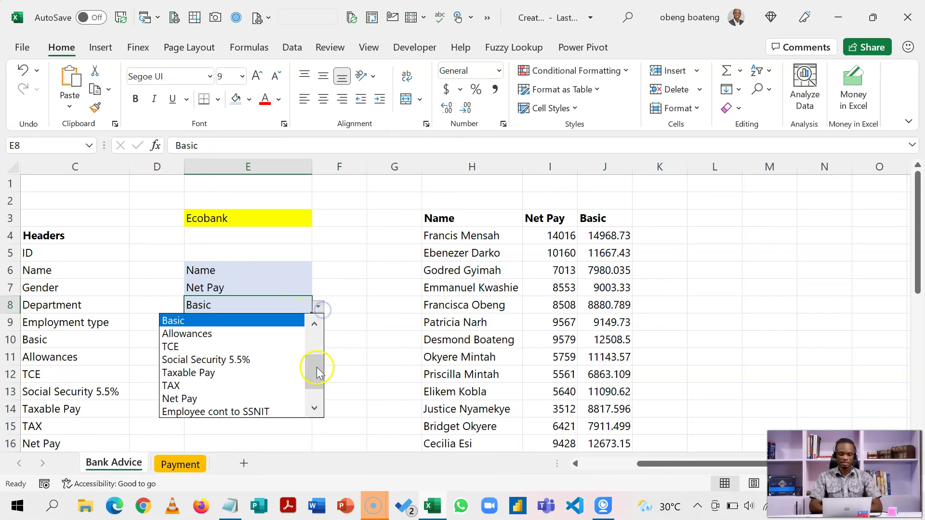
{"action": "left_click_drag", "start_coordinate": [316, 371], "coordinate": [314, 402]}
{"action": "left_click", "coordinate": [289, 410]}
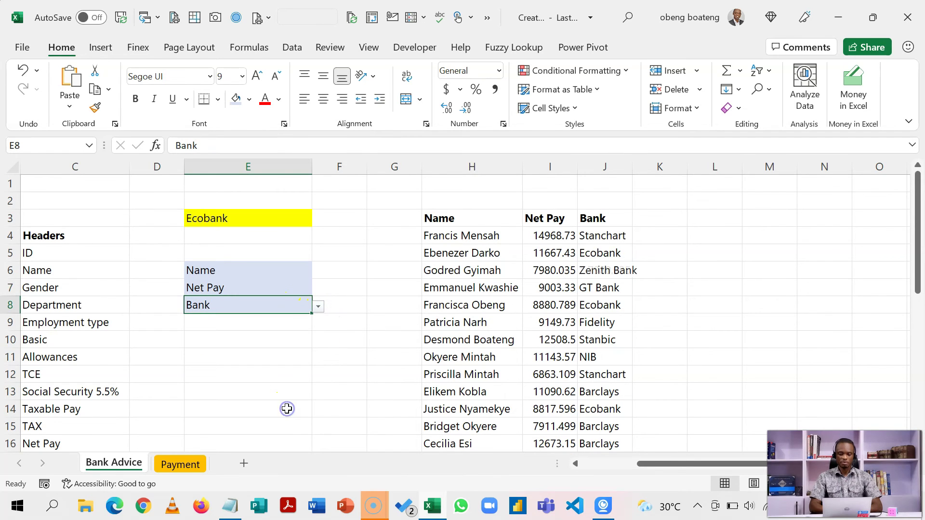
Autofit column I for full decimals and widen column J for bank names
{"action": "double_click", "coordinate": [577, 166]}
{"action": "left_click_drag", "start_coordinate": [652, 166], "coordinate": [673, 172]}
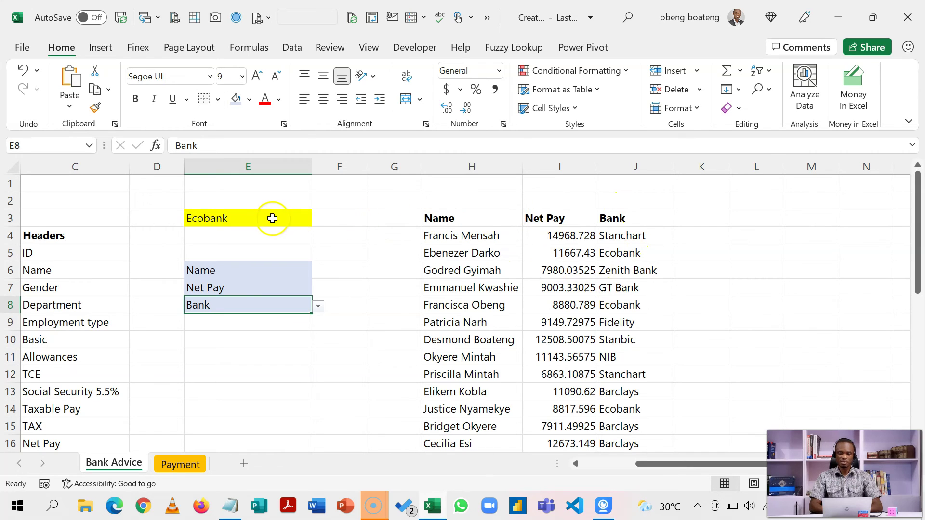
{"action": "left_click", "coordinate": [273, 218]}
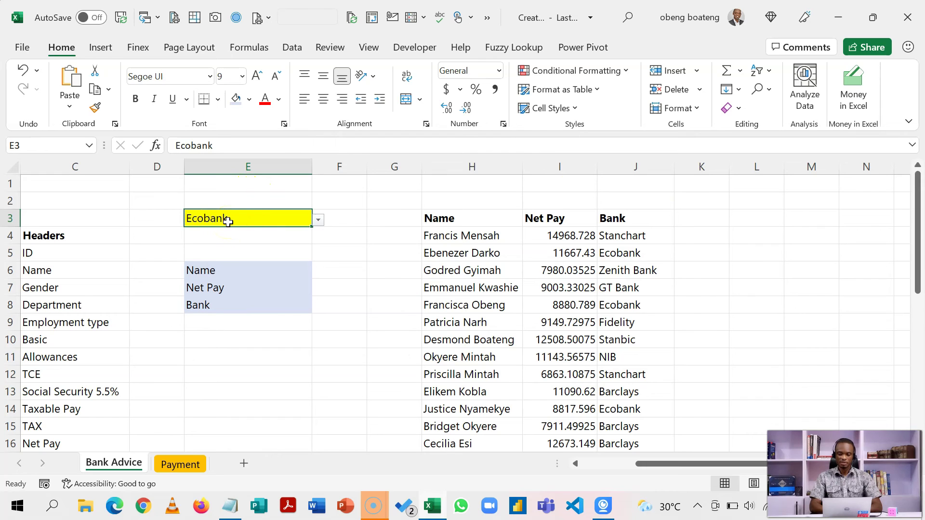
Wrap H4's formula in FILTER(…, Payment[Bank]=E3) so only Ecobank employees are listed
{"action": "left_click", "coordinate": [426, 235]}
{"action": "double_click", "coordinate": [432, 236]}
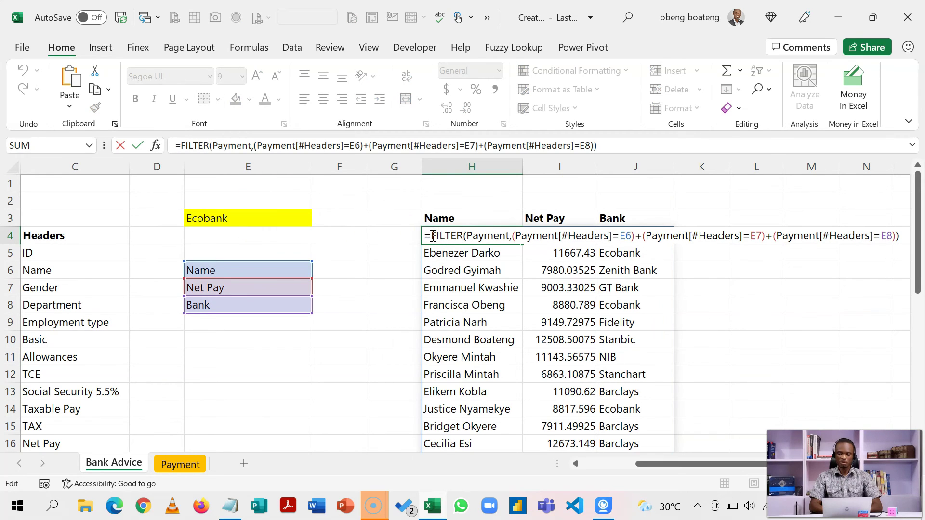
{"action": "left_click", "coordinate": [181, 146]}
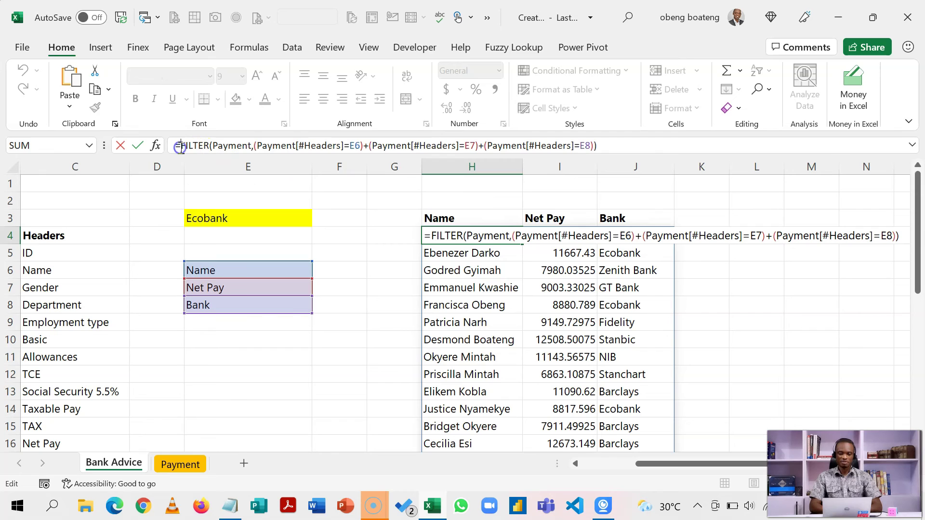
{"action": "type", "text": "FILTER("}
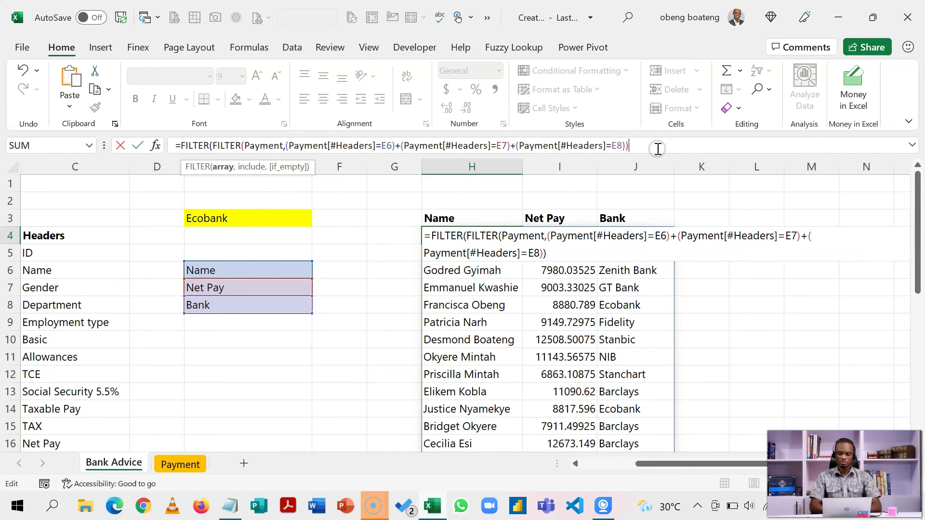
{"action": "type", "text": ",Payment"}
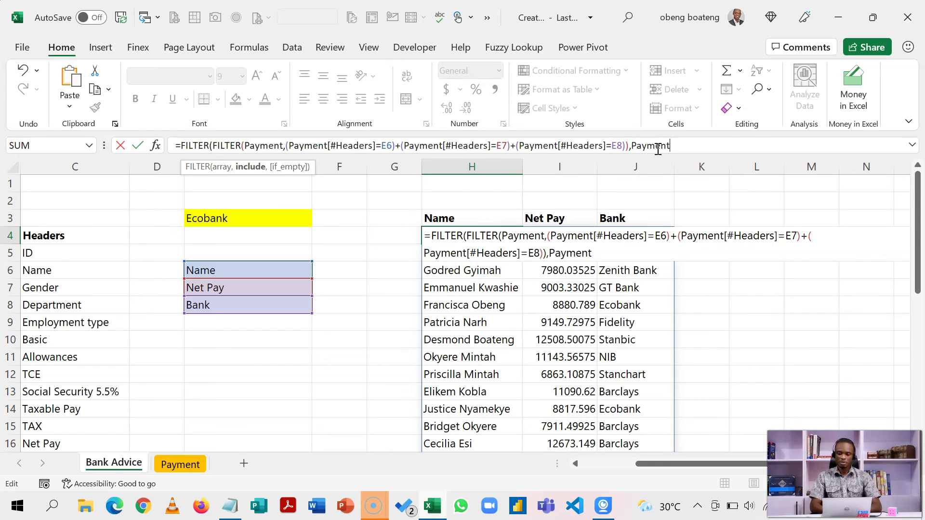
{"action": "type", "text": "[Basic"}
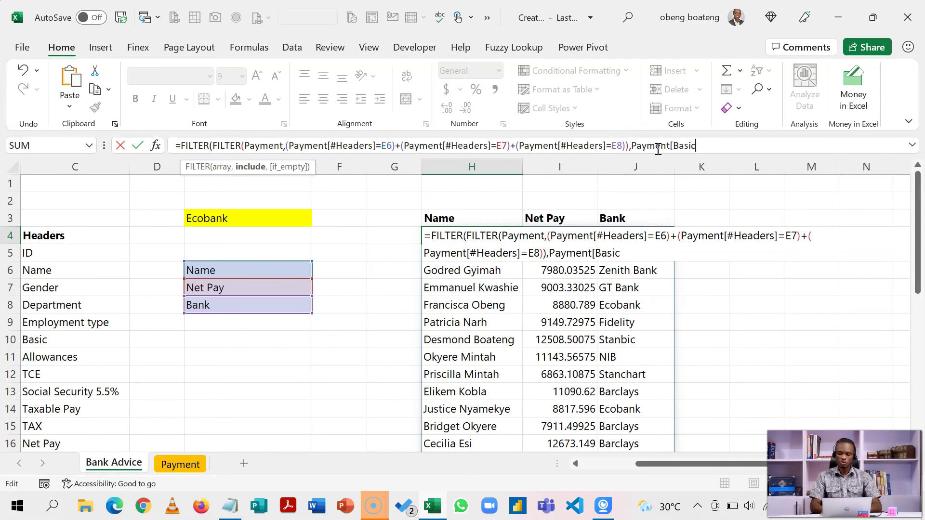
{"action": "key", "text": "BackSpace"}
{"action": "key", "text": "BackSpace"}
{"action": "type", "text": "nk"}
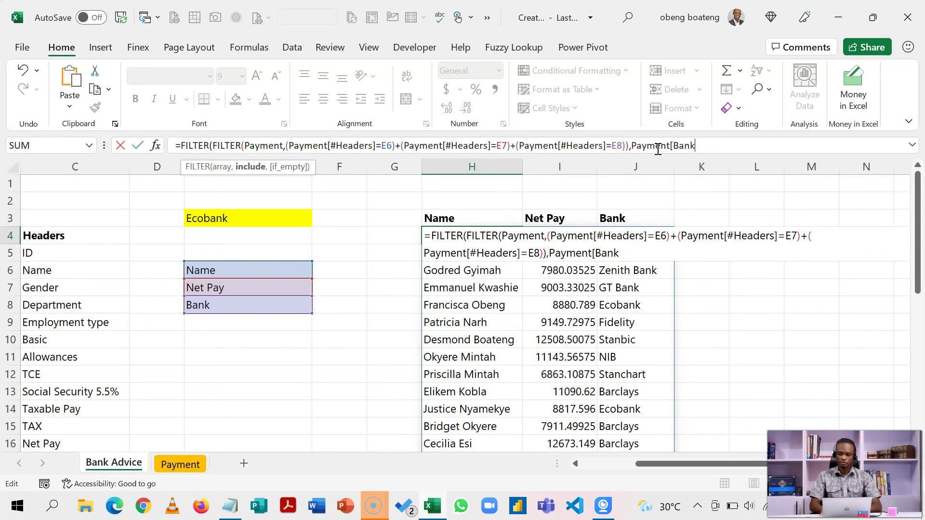
{"action": "left_click", "coordinate": [285, 218]}
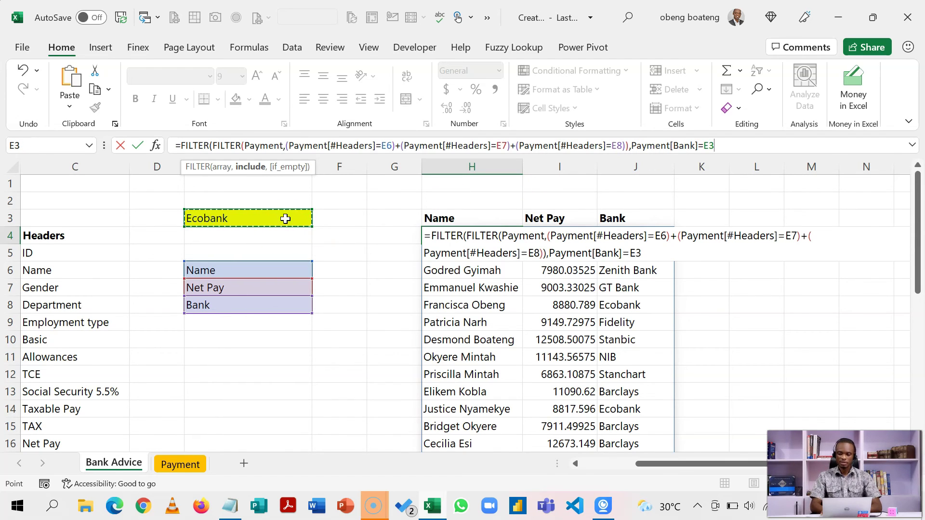
{"action": "type", "text": ")"}
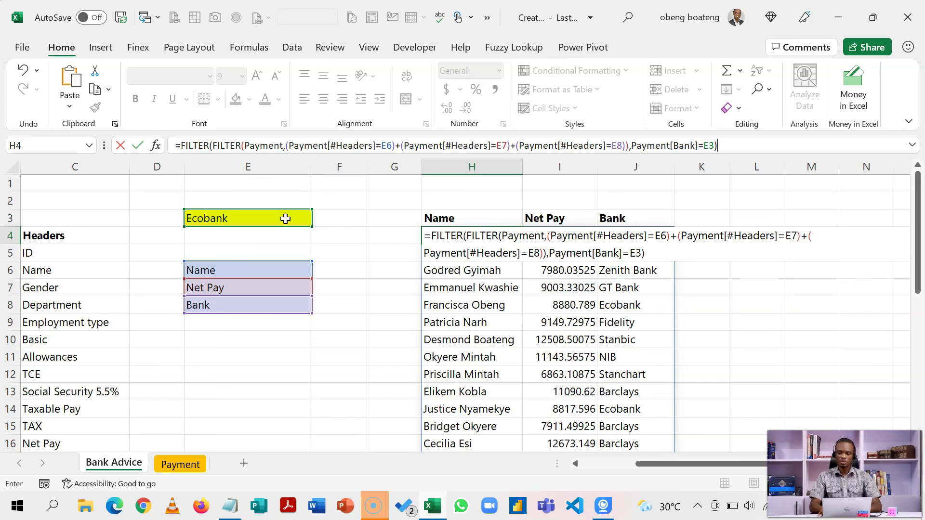
{"action": "key", "text": "Return"}
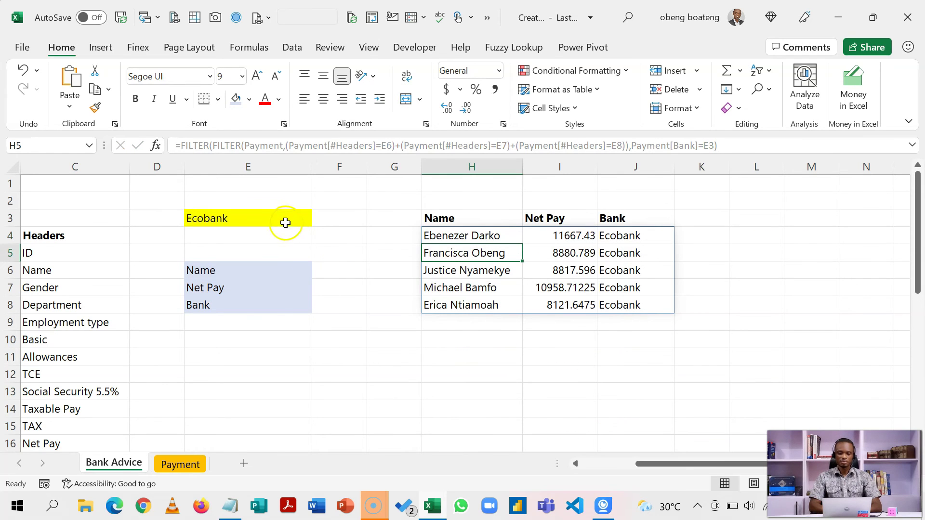
Switch E3 through Zenith Bank, Fidelity and NIB, ending on Barclays
{"action": "left_click", "coordinate": [286, 220]}
{"action": "left_click", "coordinate": [317, 222]}
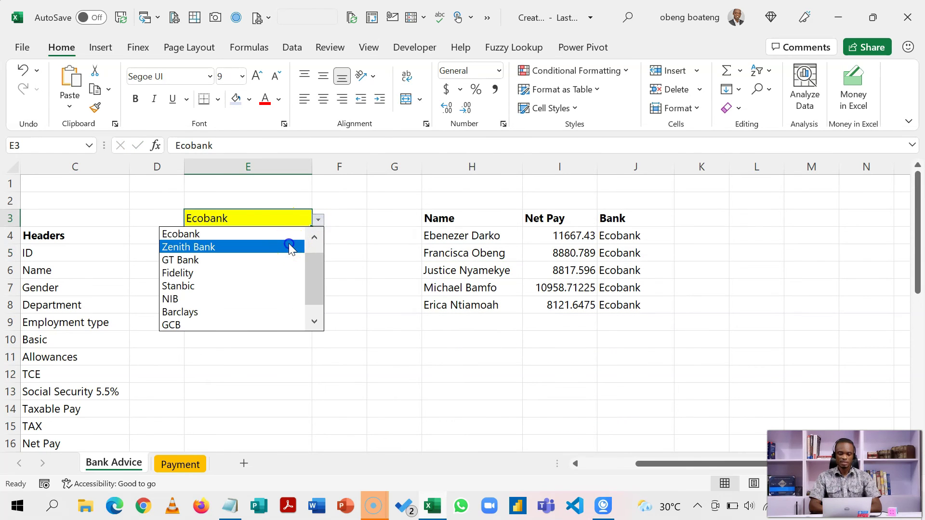
{"action": "left_click", "coordinate": [290, 246]}
{"action": "left_click", "coordinate": [318, 220]}
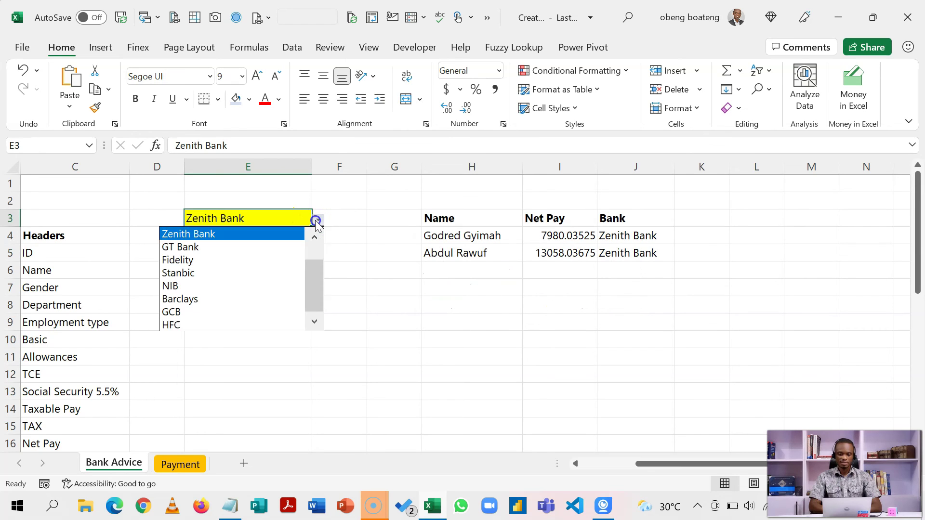
{"action": "left_click", "coordinate": [271, 263]}
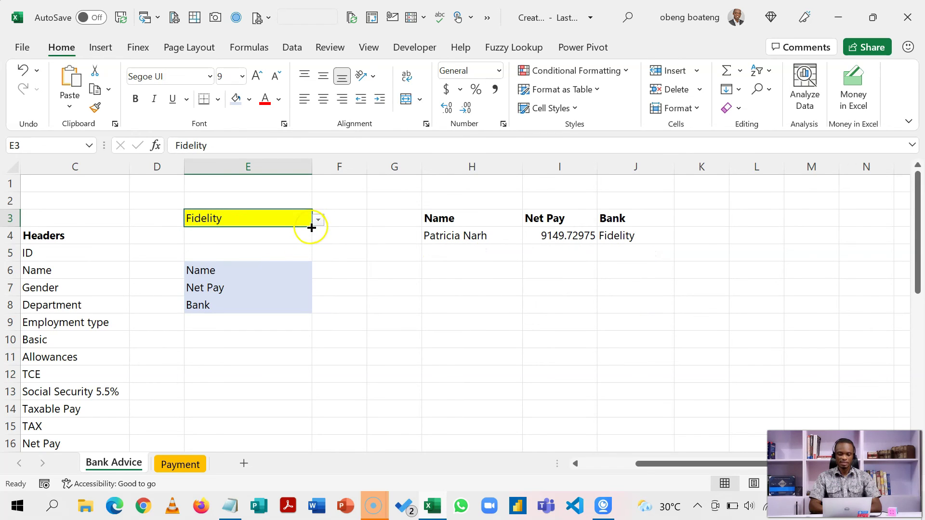
{"action": "left_click", "coordinate": [317, 220]}
{"action": "left_click", "coordinate": [274, 285]}
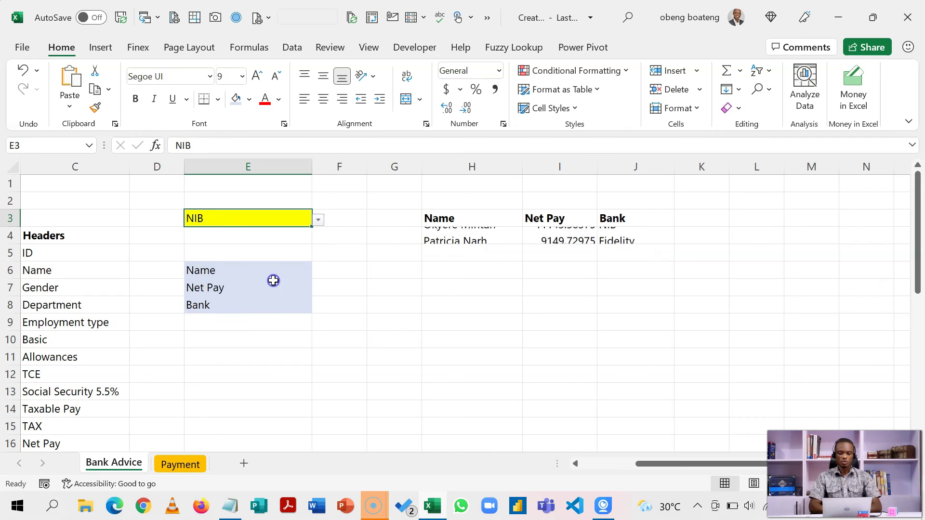
{"action": "left_click", "coordinate": [314, 222]}
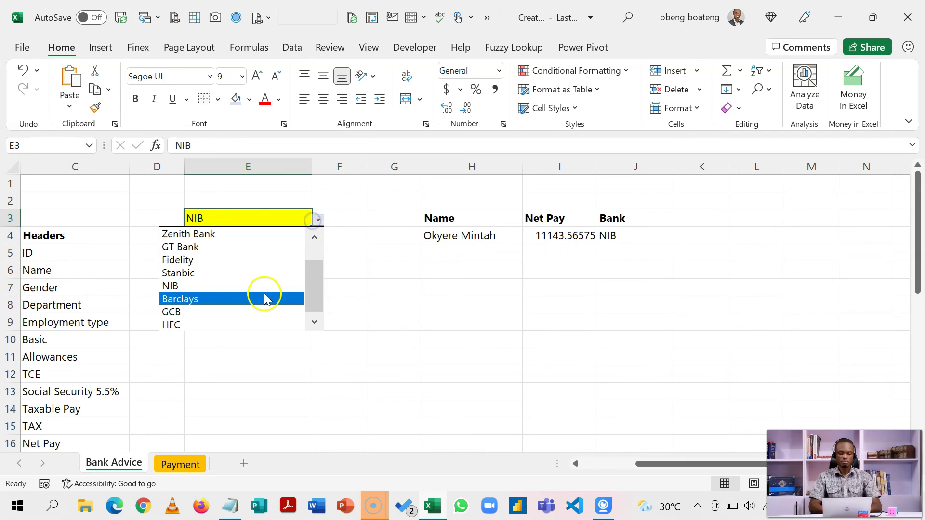
{"action": "left_click", "coordinate": [263, 295]}
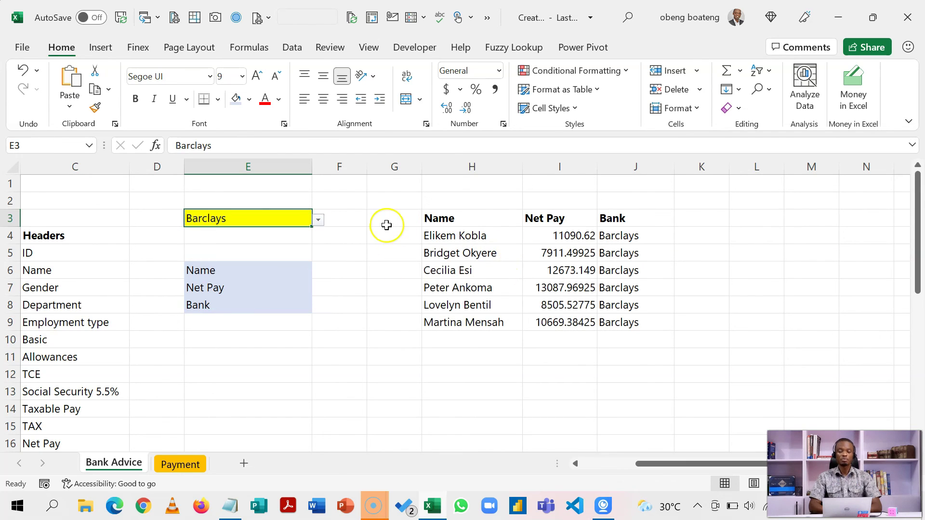
{"action": "left_click", "coordinate": [281, 271]}
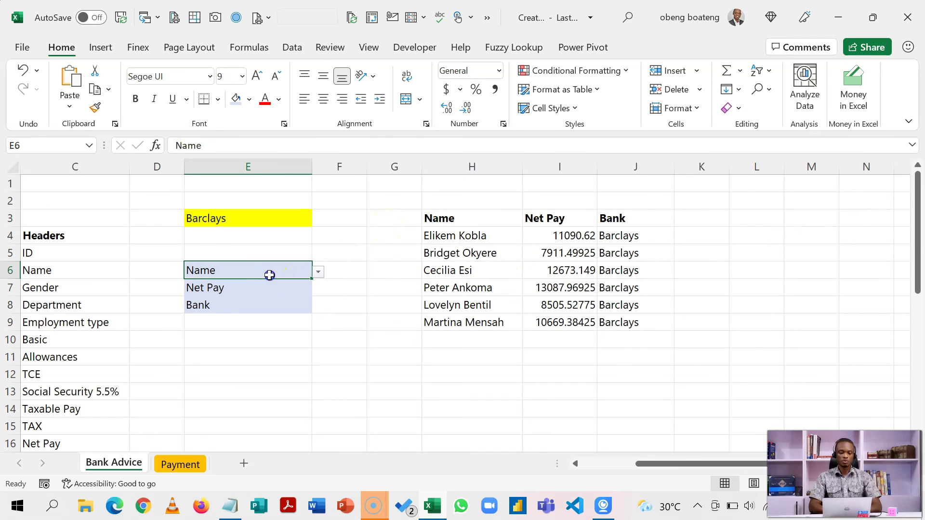
{"action": "left_click", "coordinate": [261, 220]}
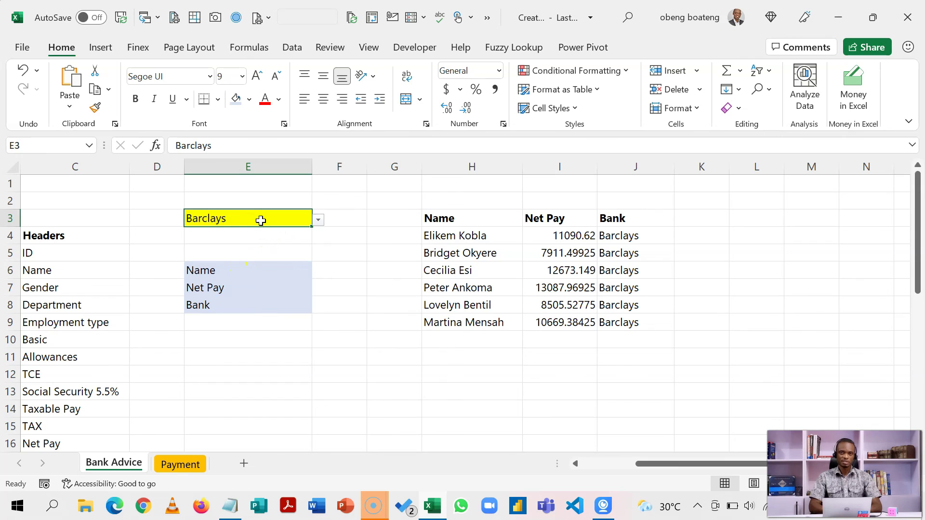